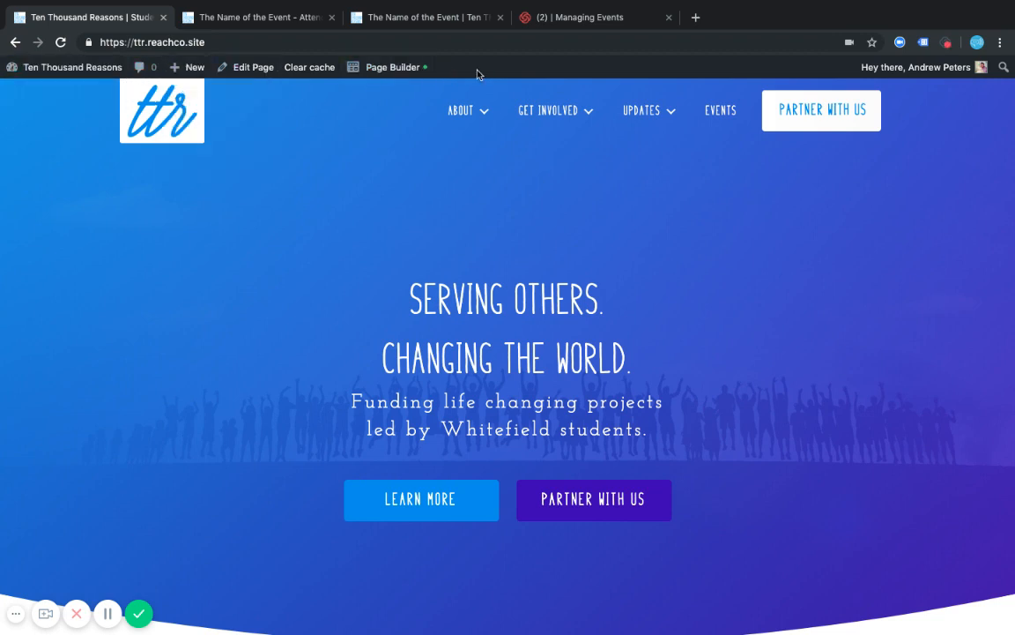
# Open the Ten Thousand Reasons home page in Page Builder and review the page-level tools available
pyautogui.click(383, 71)
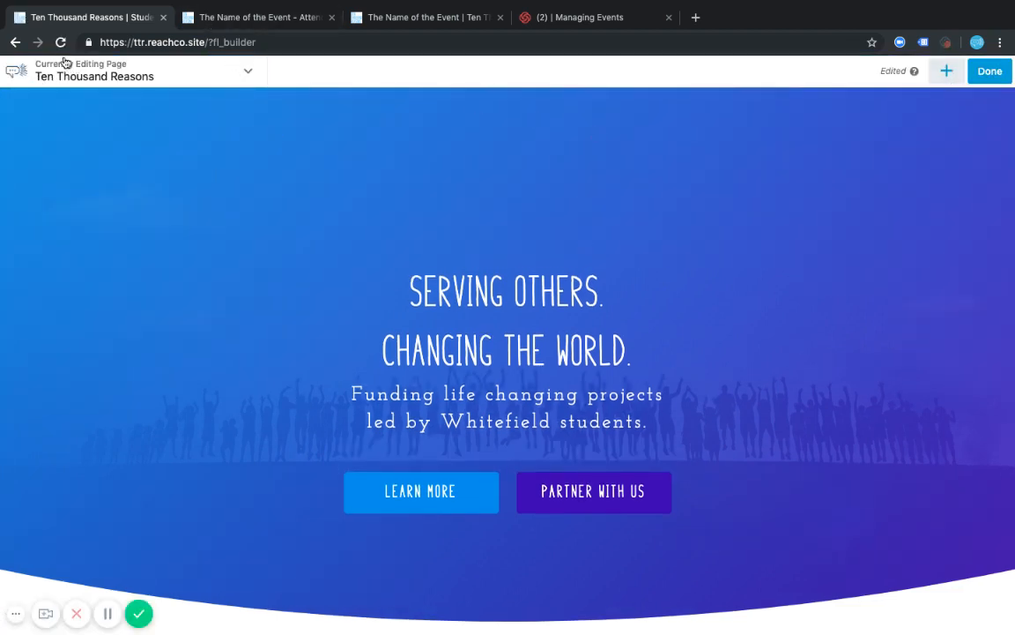
pyautogui.click(247, 75)
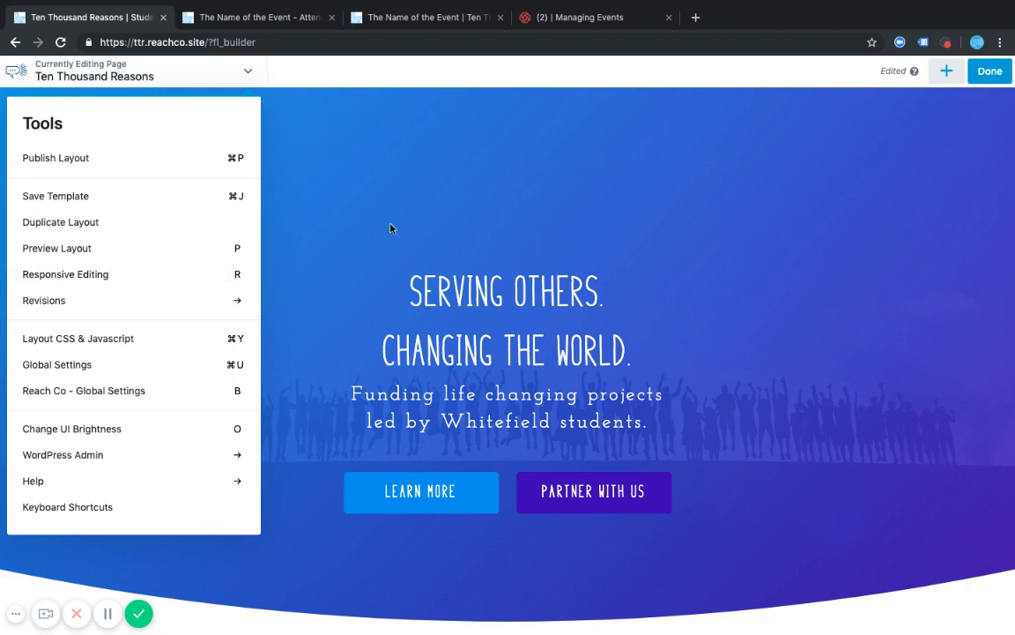
pyautogui.click(370, 159)
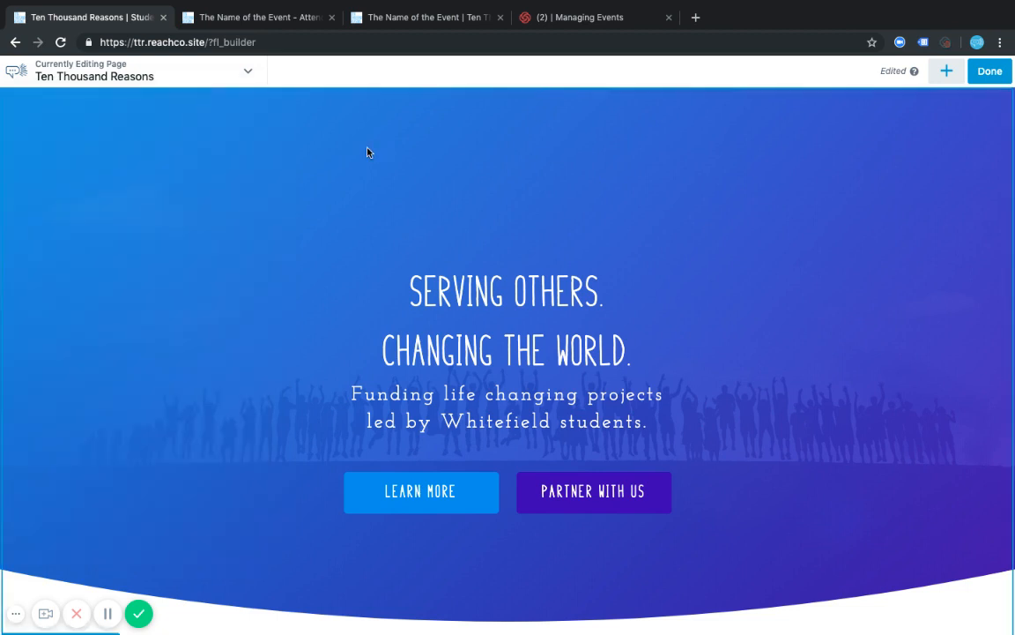
# Examine the modules, row layouts, templates and saved rows, columns and modules that can be added to the page
pyautogui.click(946, 77)
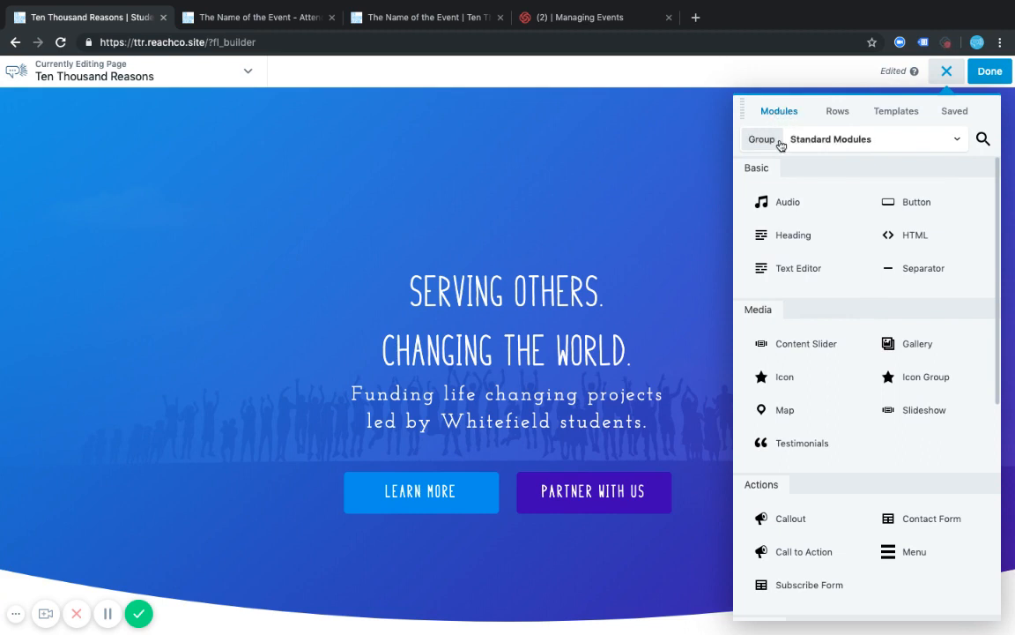
pyautogui.scroll(-1, 813, 385)
pyautogui.scroll(-1, 814, 384)
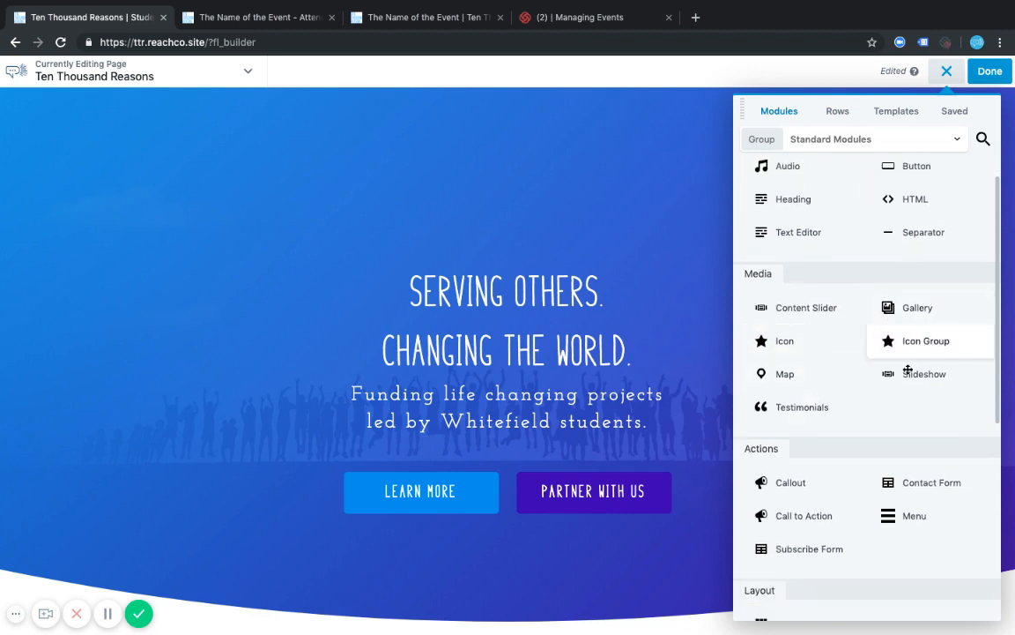
pyautogui.scroll(2, 868, 366)
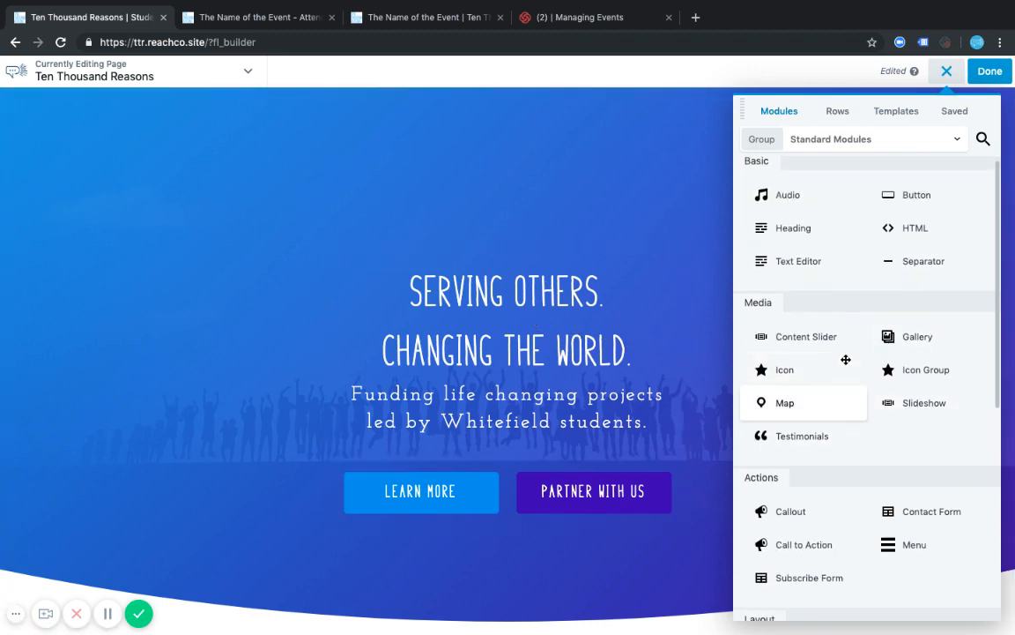
pyautogui.click(839, 114)
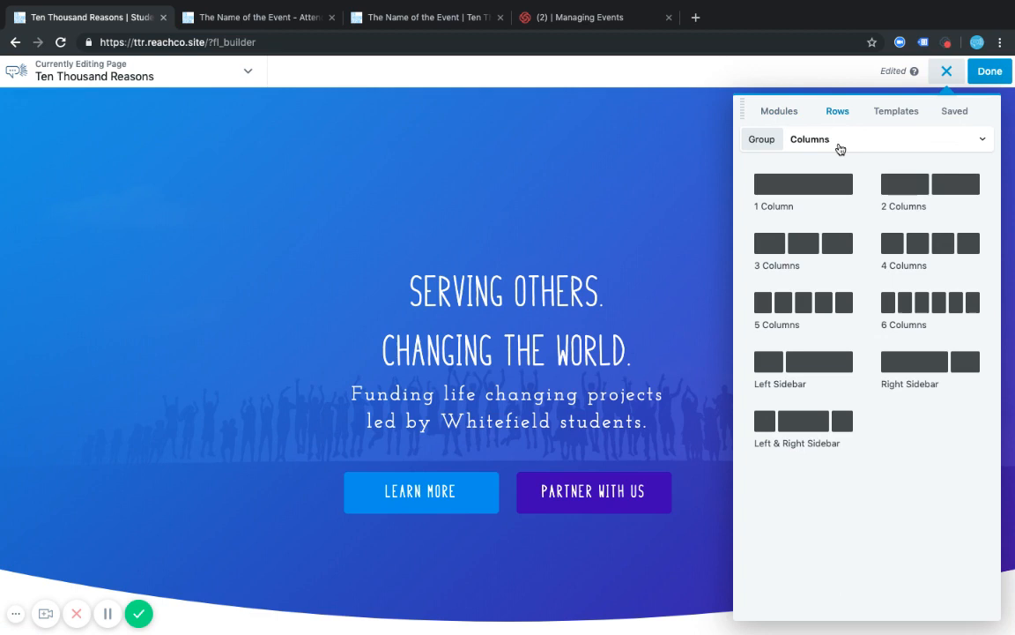
pyautogui.click(891, 120)
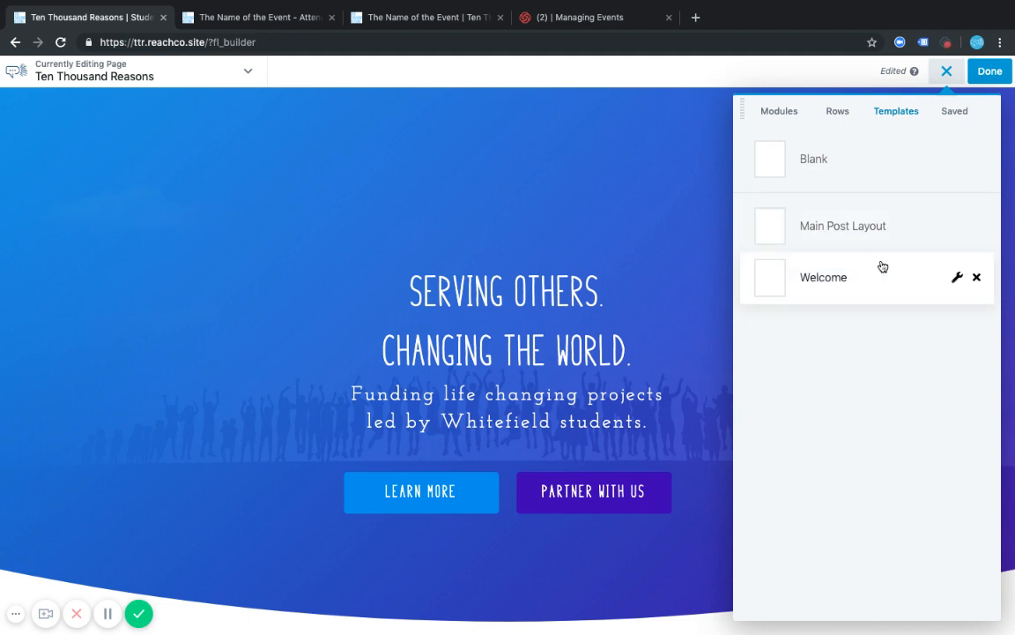
pyautogui.click(958, 113)
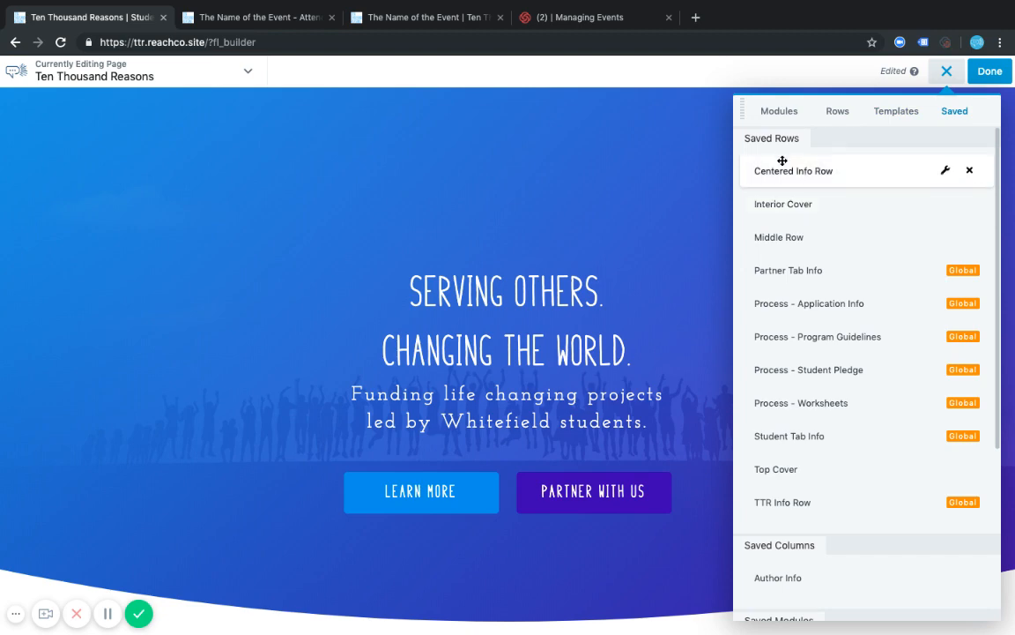
pyautogui.scroll(-3, 840, 342)
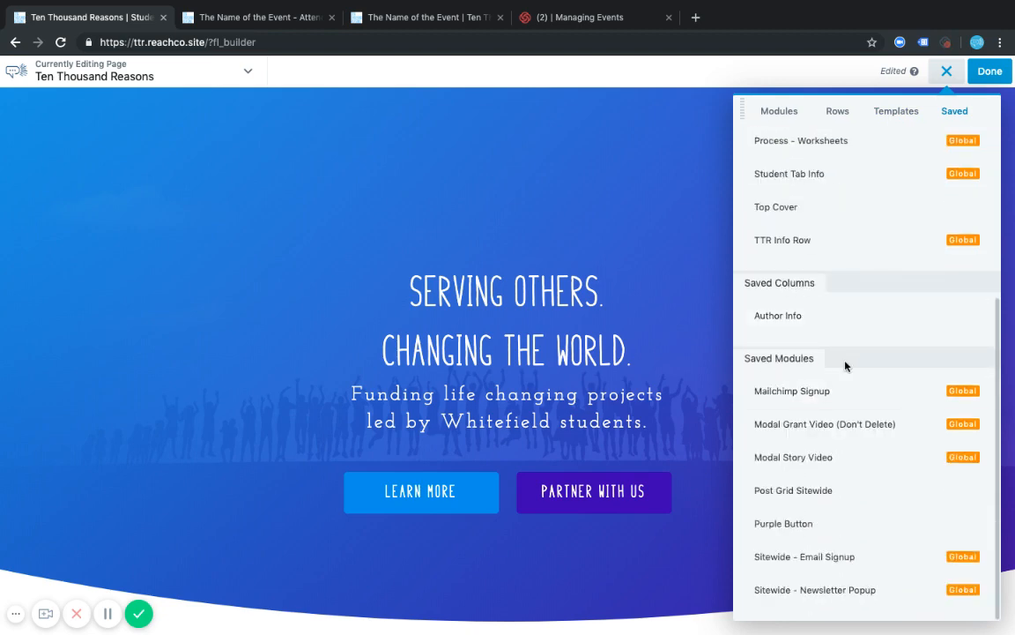
pyautogui.scroll(-4, 553, 374)
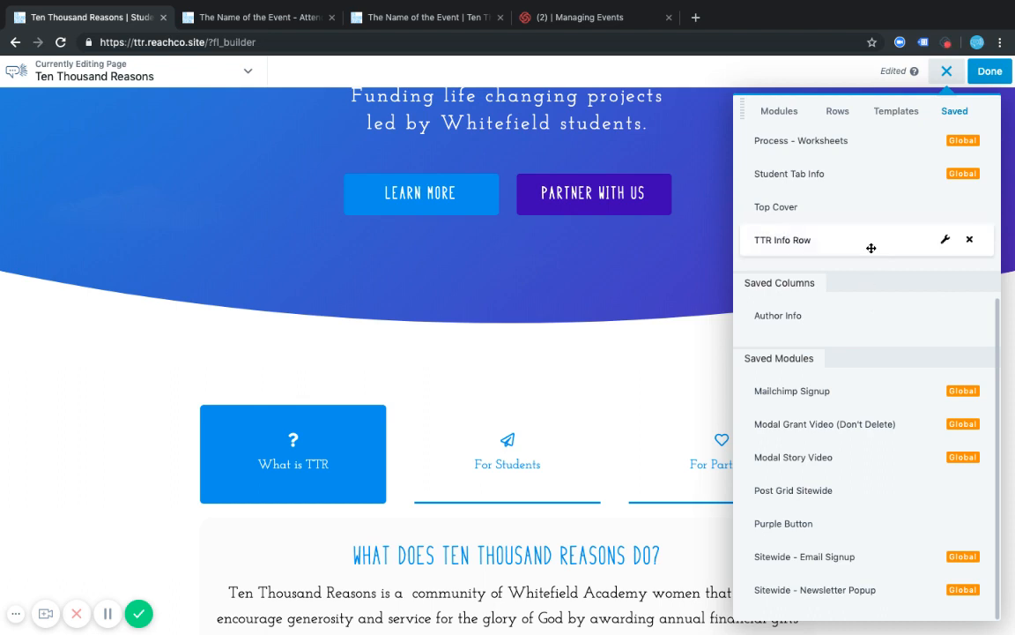
pyautogui.scroll(3, 865, 243)
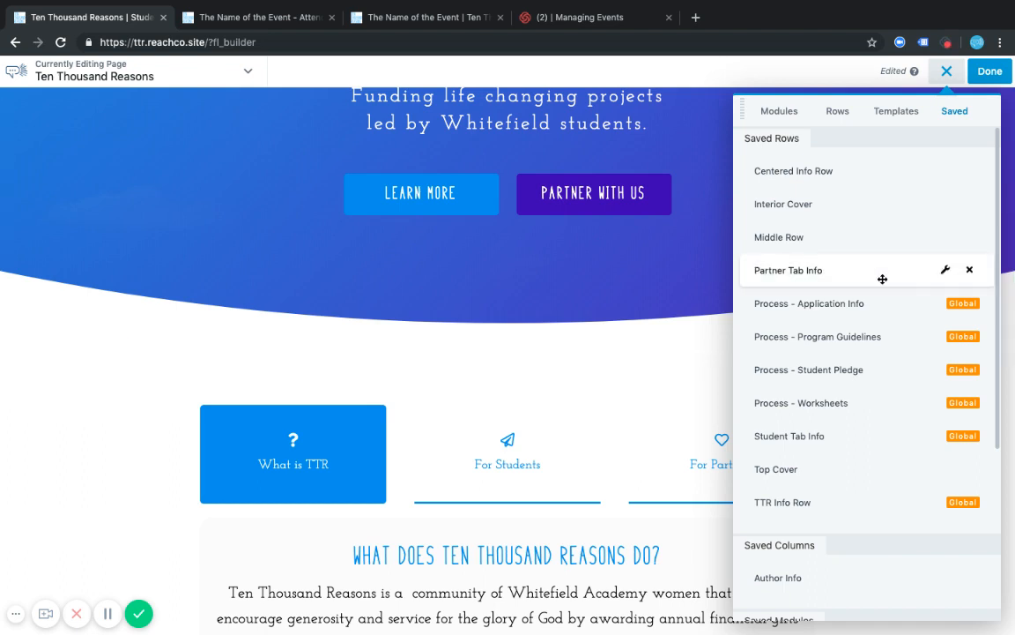
pyautogui.click(949, 72)
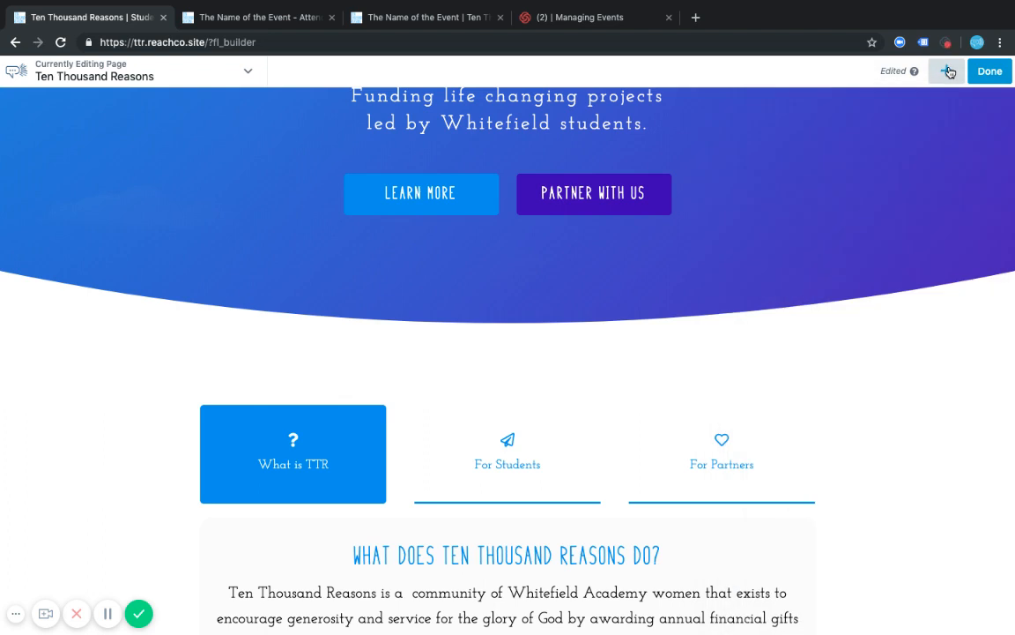
# Check the options for finishing the edit, return to editing, and look through the home page's sections
pyautogui.click(989, 71)
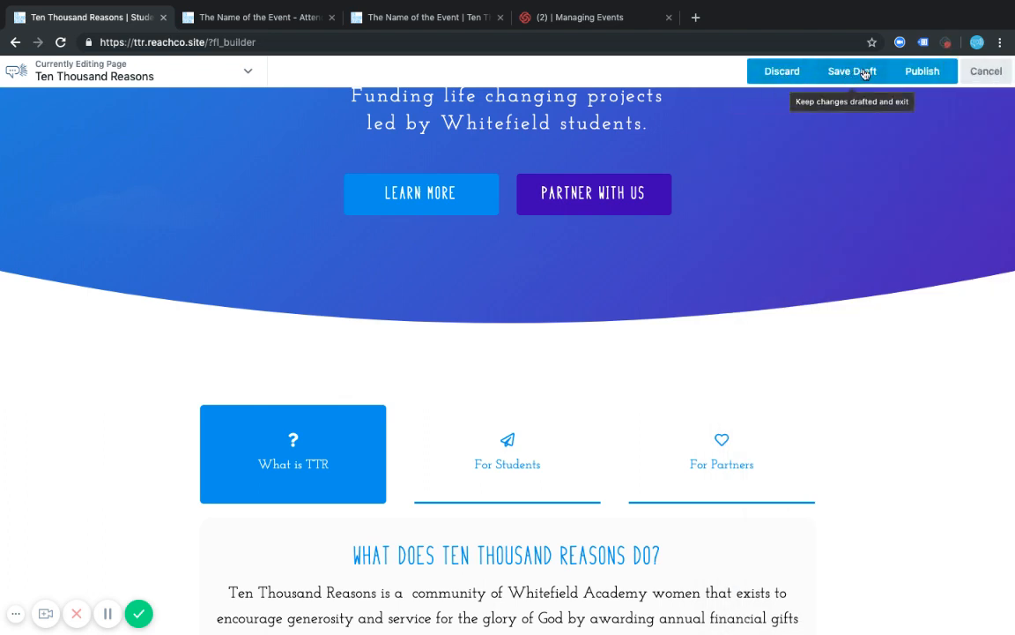
pyautogui.click(996, 75)
pyautogui.scroll(2, 639, 254)
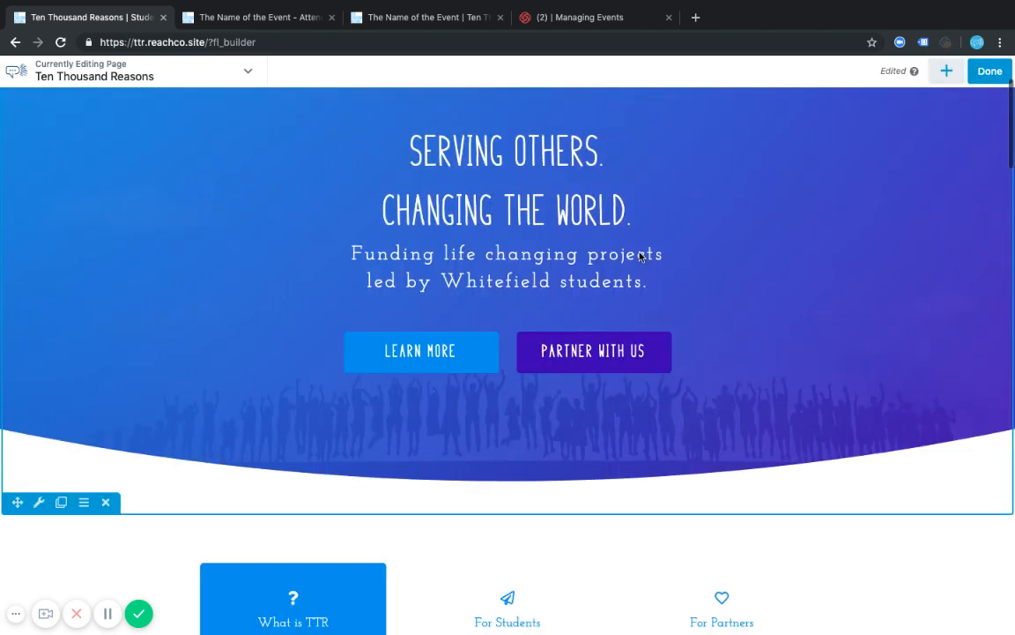
pyautogui.scroll(1, 359, 224)
pyautogui.scroll(-2, 219, 313)
pyautogui.scroll(1, 220, 313)
pyautogui.scroll(1, 220, 313)
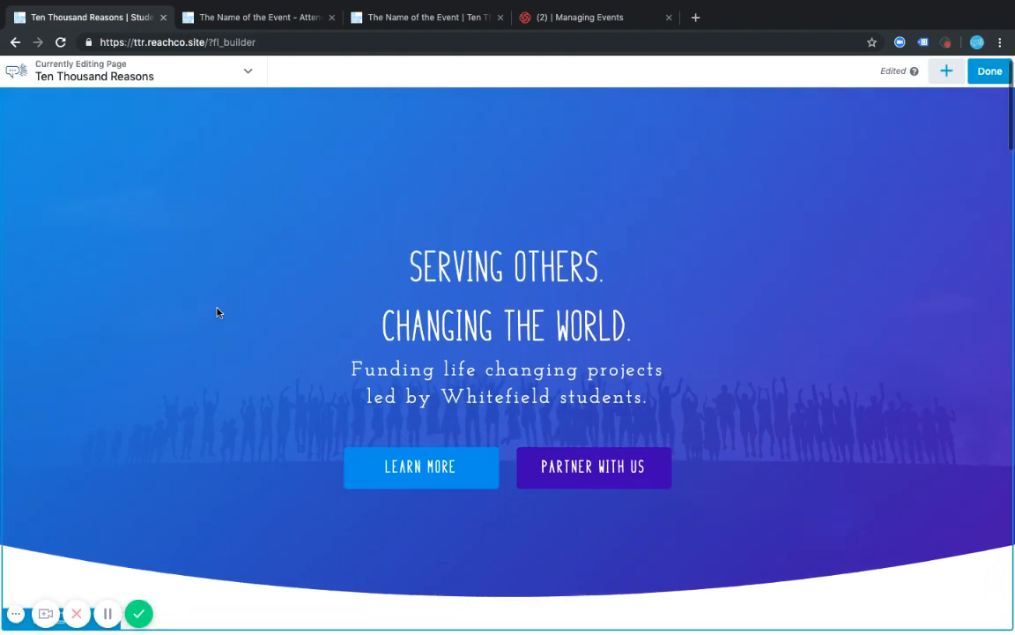
pyautogui.scroll(-1, 218, 313)
pyautogui.scroll(-1, 224, 303)
pyautogui.scroll(-10, 224, 304)
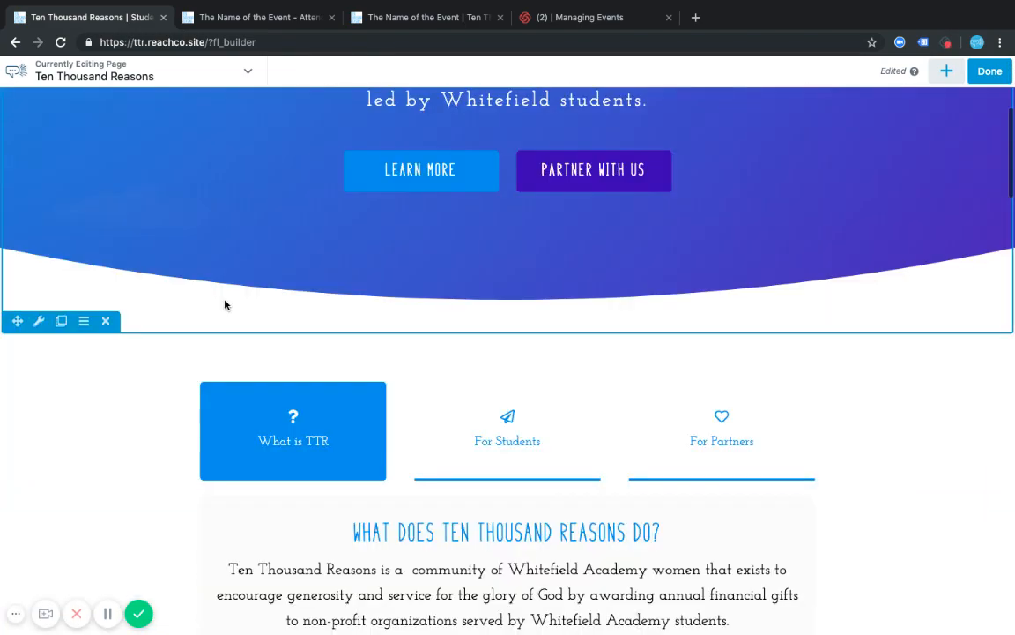
pyautogui.scroll(-5, 224, 304)
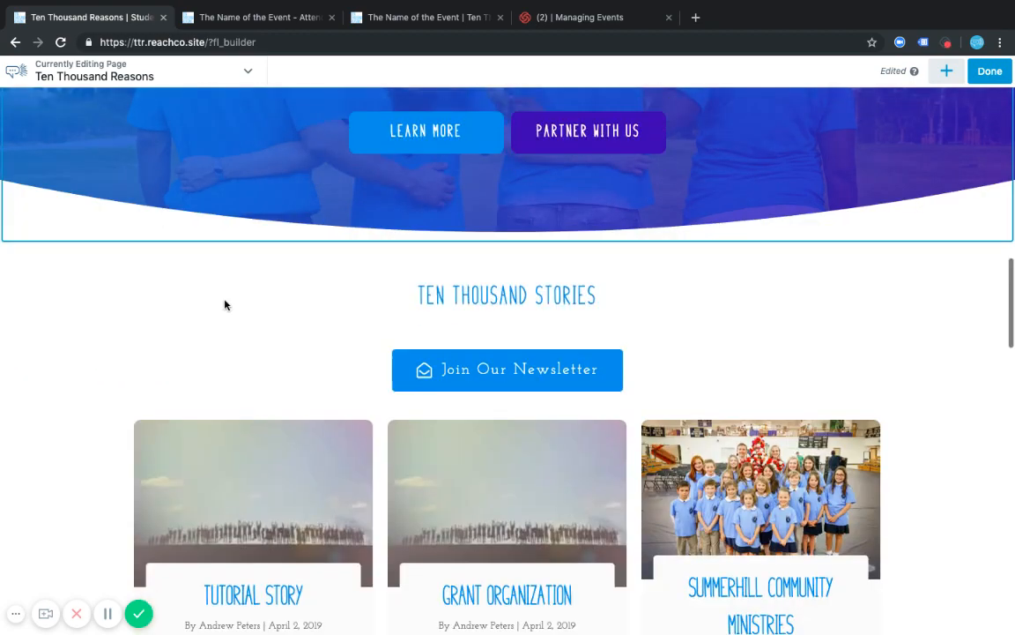
pyautogui.scroll(15, 227, 306)
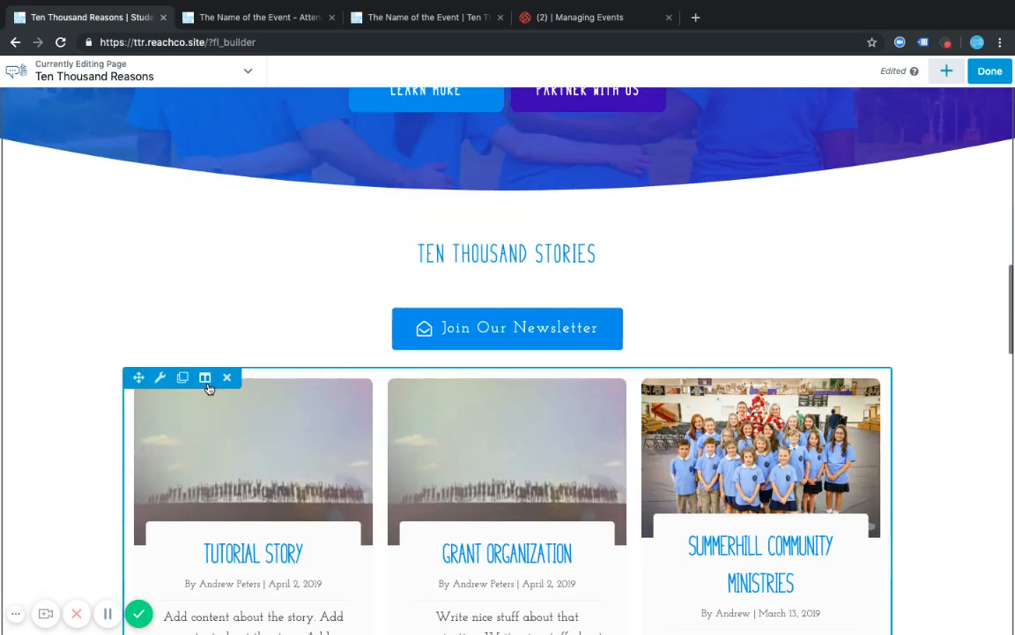
pyautogui.scroll(2, 310, 237)
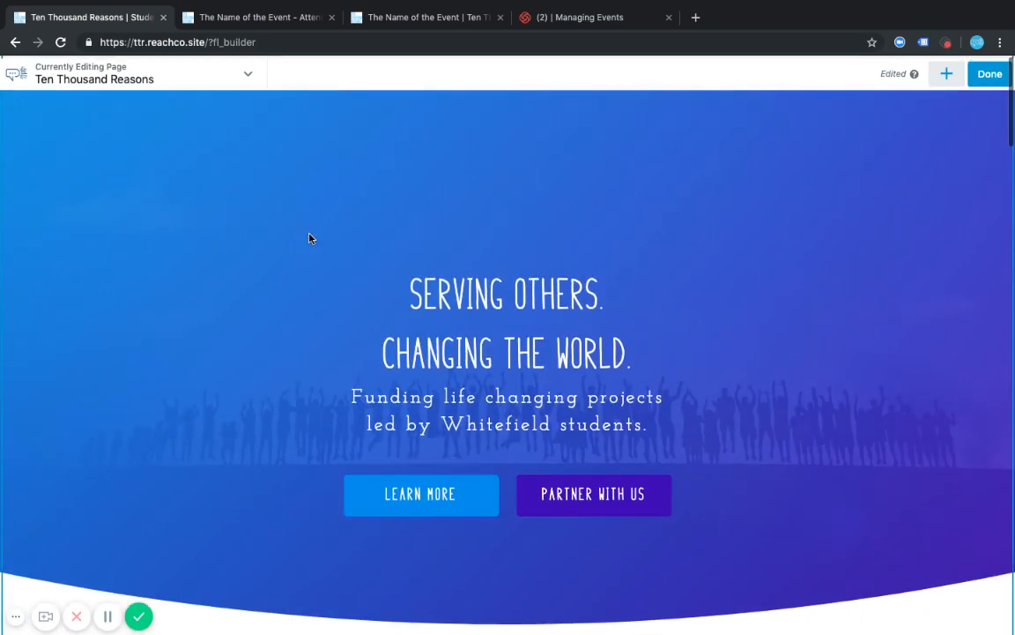
# Finish editing the home page and publish its layout
pyautogui.click(991, 71)
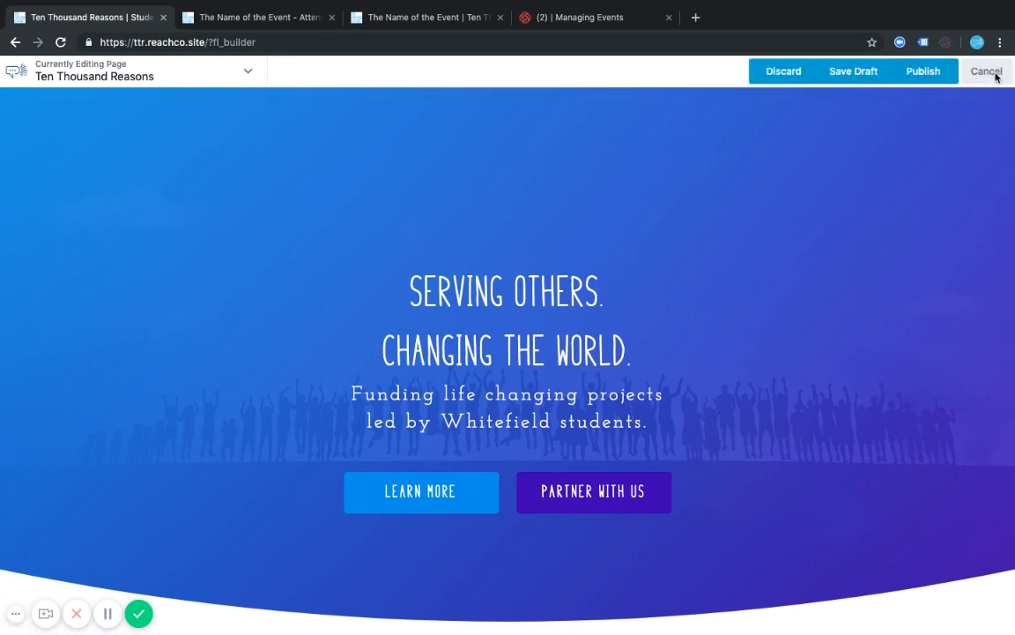
pyautogui.click(918, 72)
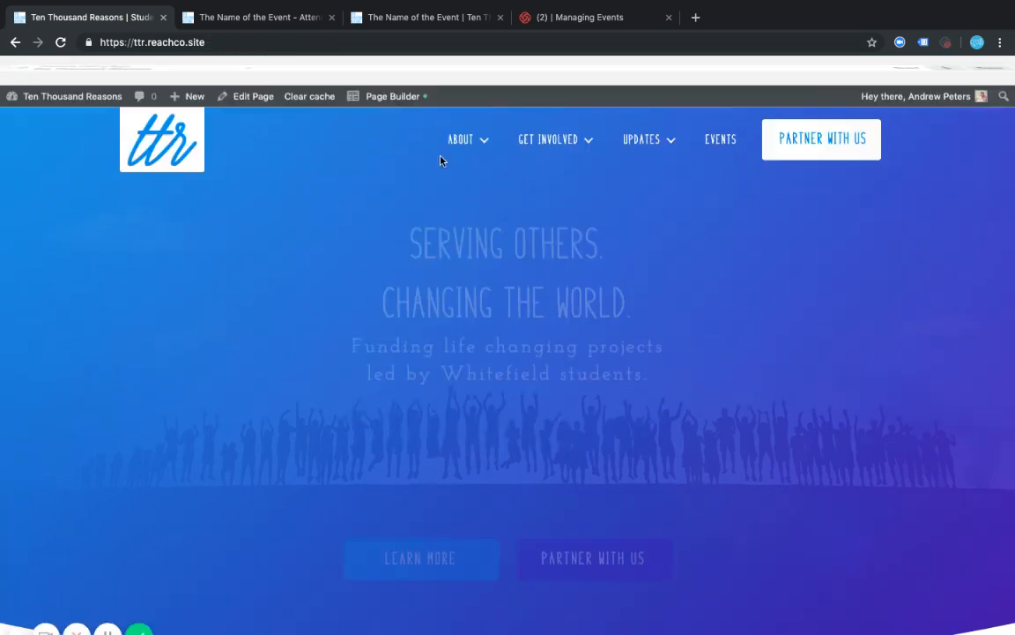
# Go to the site's About page and open it for editing in Page Builder
pyautogui.moveTo(462, 112)
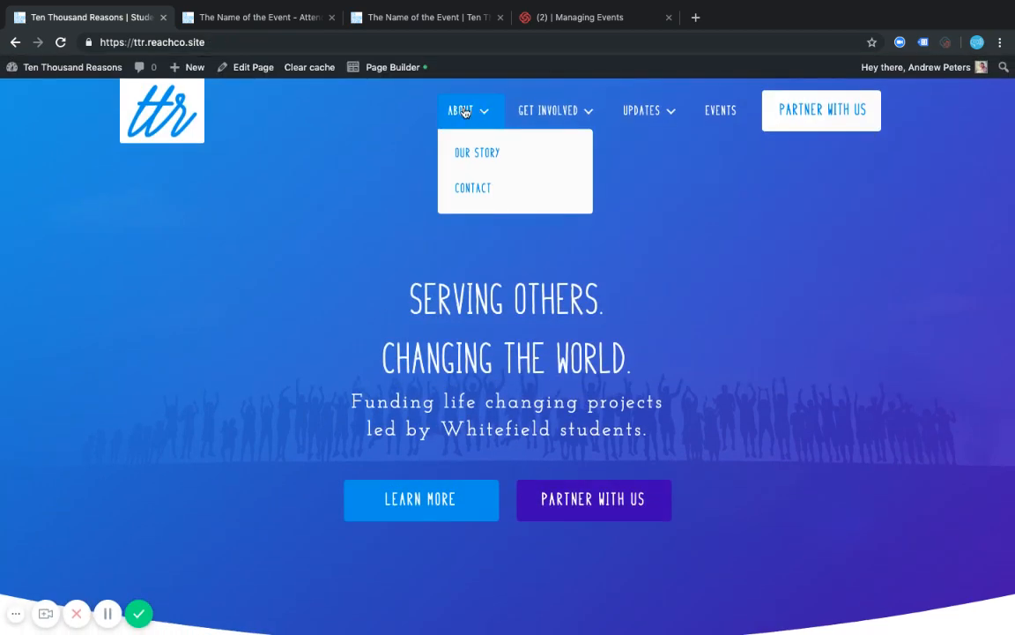
pyautogui.click(462, 111)
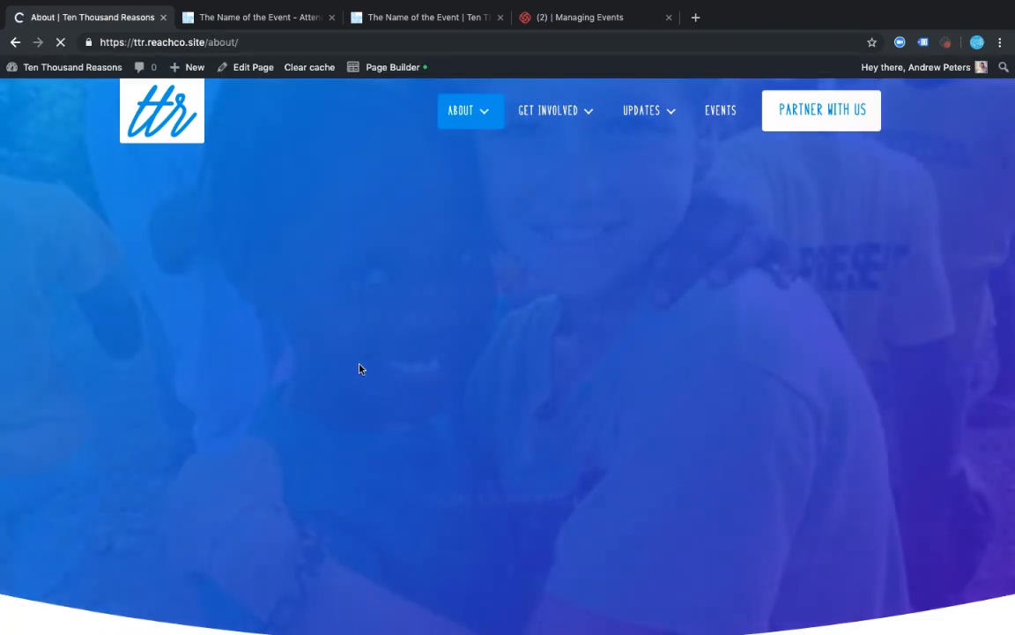
pyautogui.scroll(-6, 358, 368)
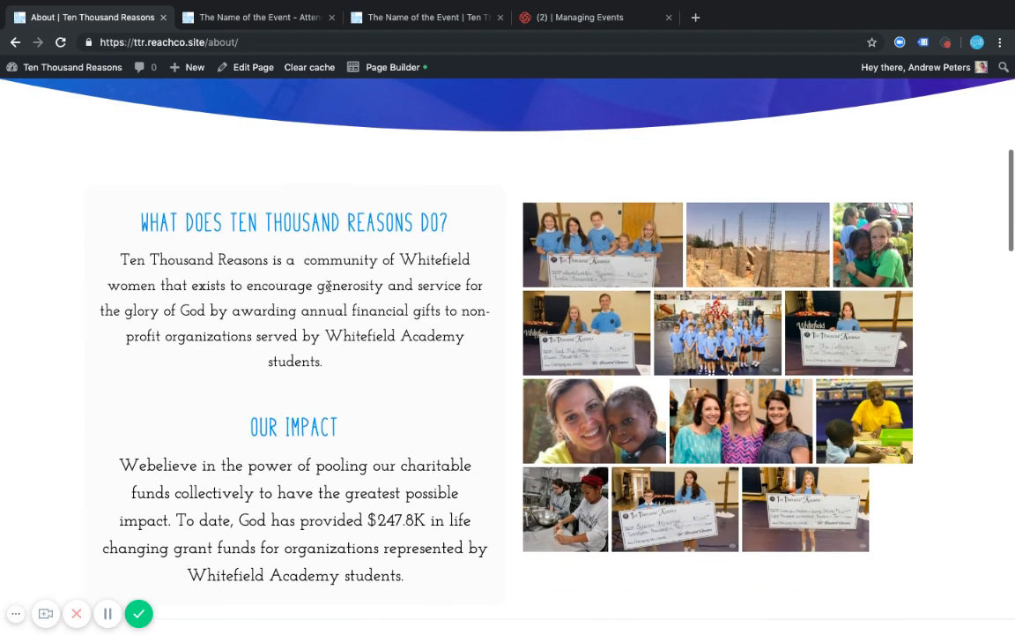
pyautogui.click(347, 67)
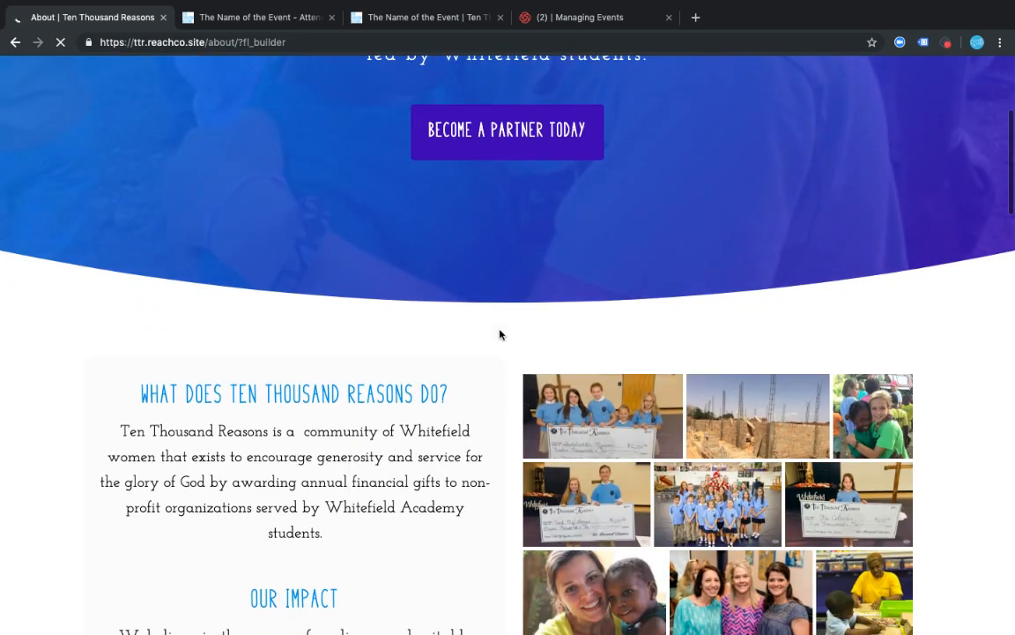
# Examine the row, column and module editing controls on the About page's "What Does Ten Thousand Reasons Do?" section
pyautogui.scroll(-3, 499, 333)
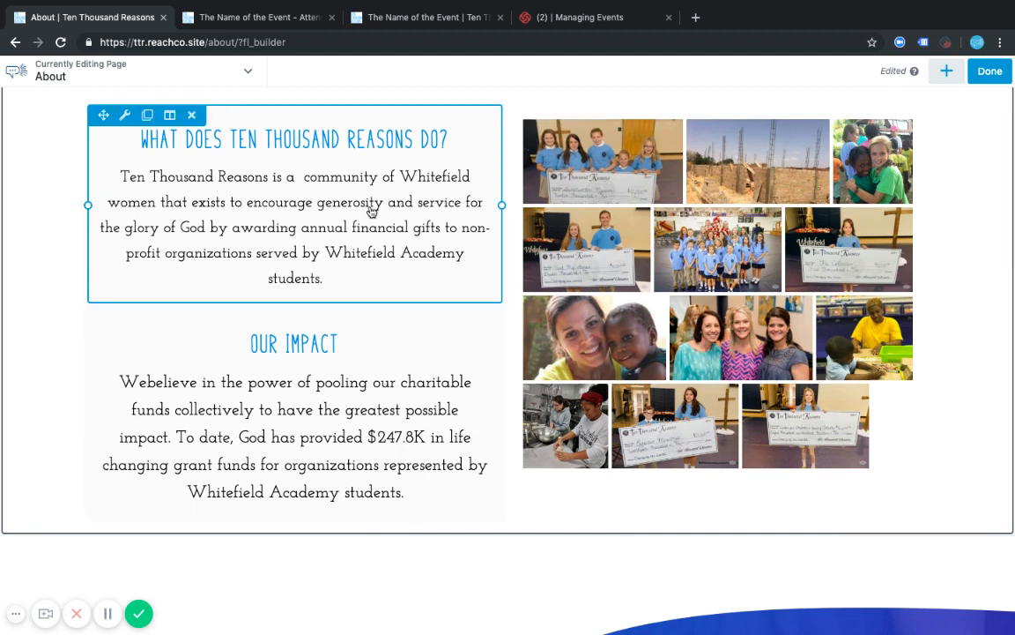
pyautogui.scroll(2, 362, 220)
pyautogui.scroll(-1, 357, 234)
pyautogui.scroll(1, 356, 233)
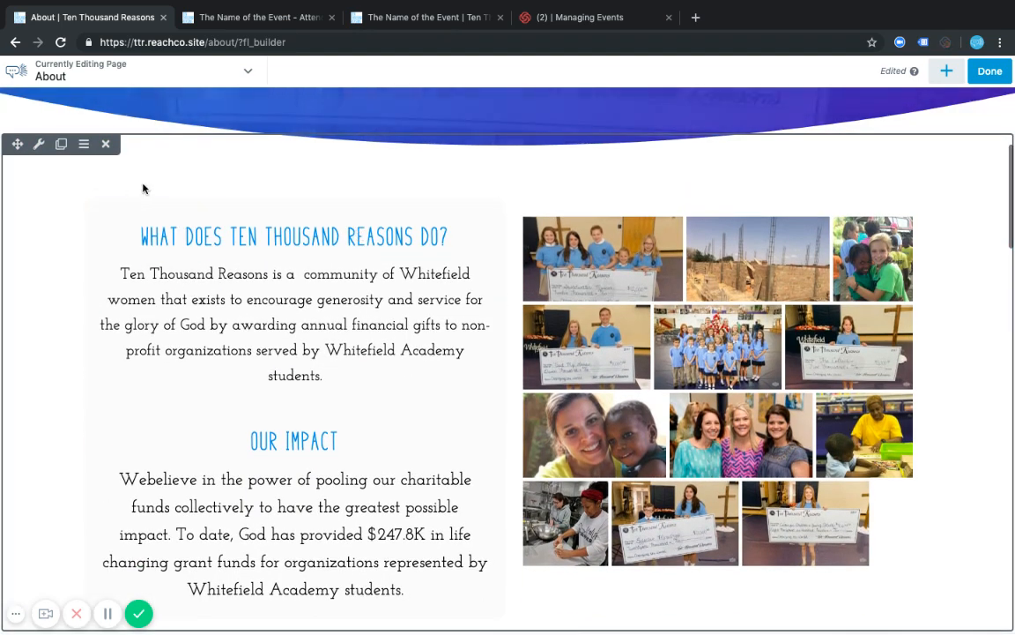
pyautogui.click(38, 146)
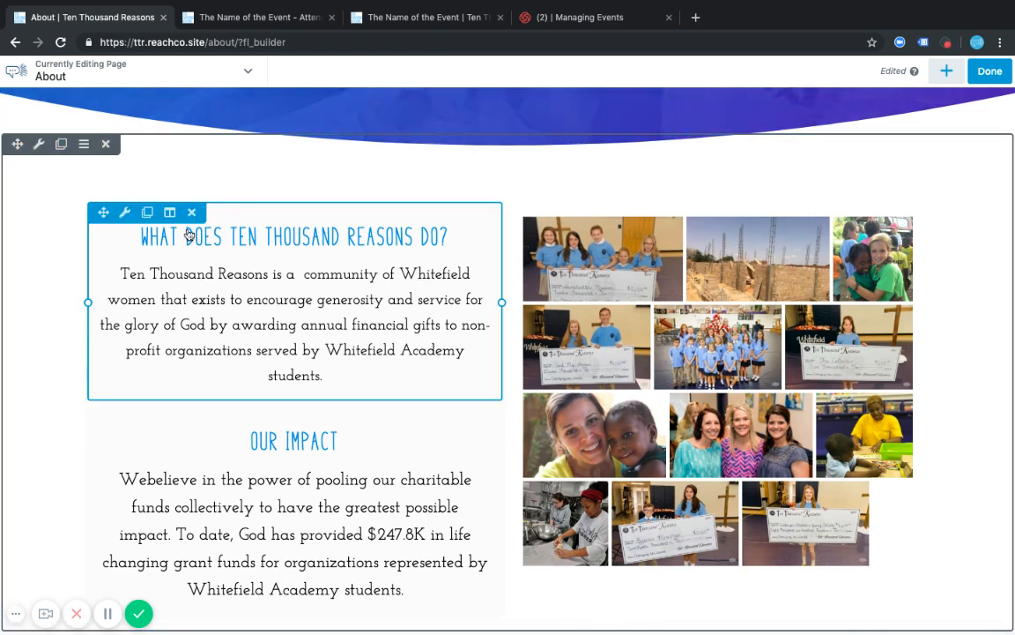
pyautogui.moveTo(167, 215)
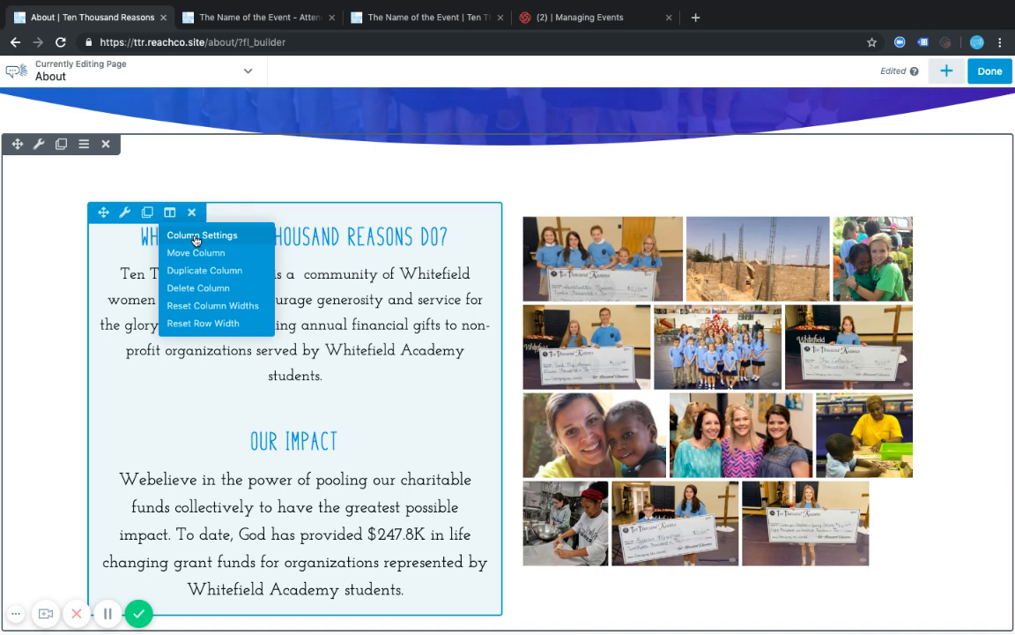
pyautogui.moveTo(590, 213)
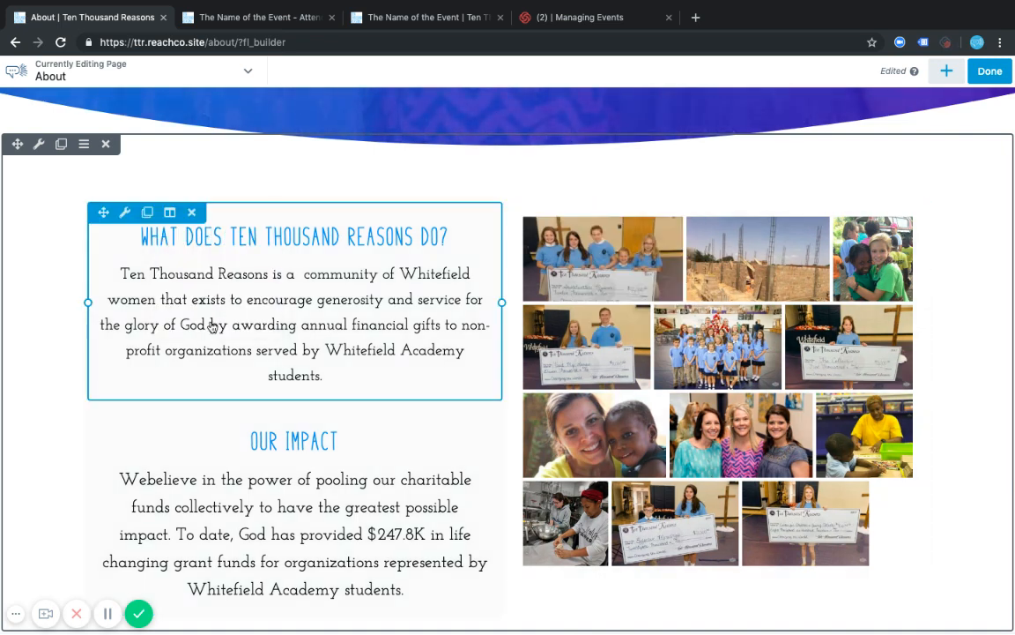
pyautogui.scroll(-1, 288, 446)
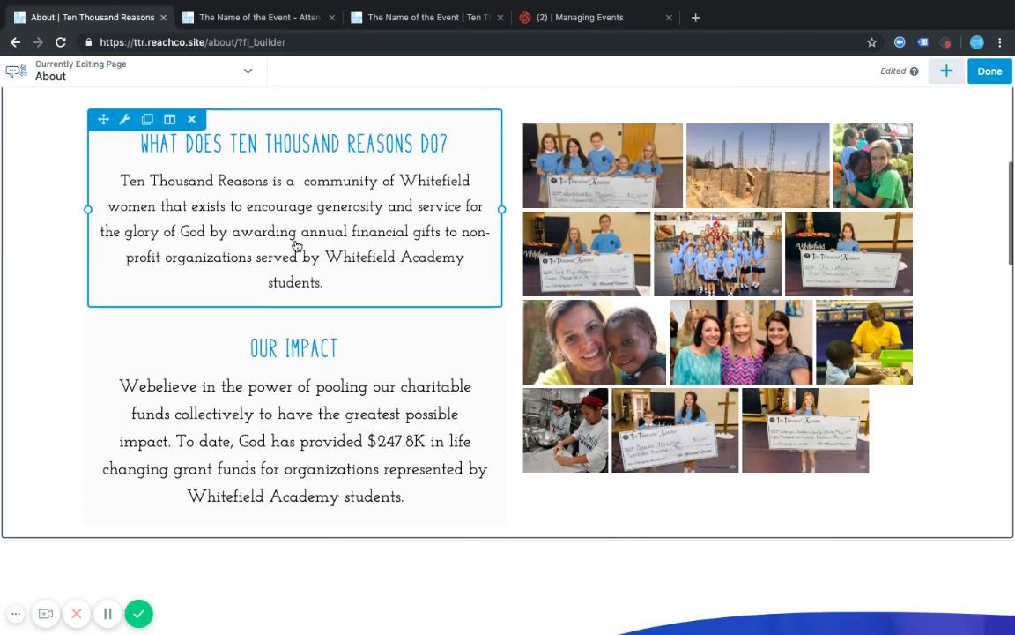
pyautogui.scroll(1, 267, 234)
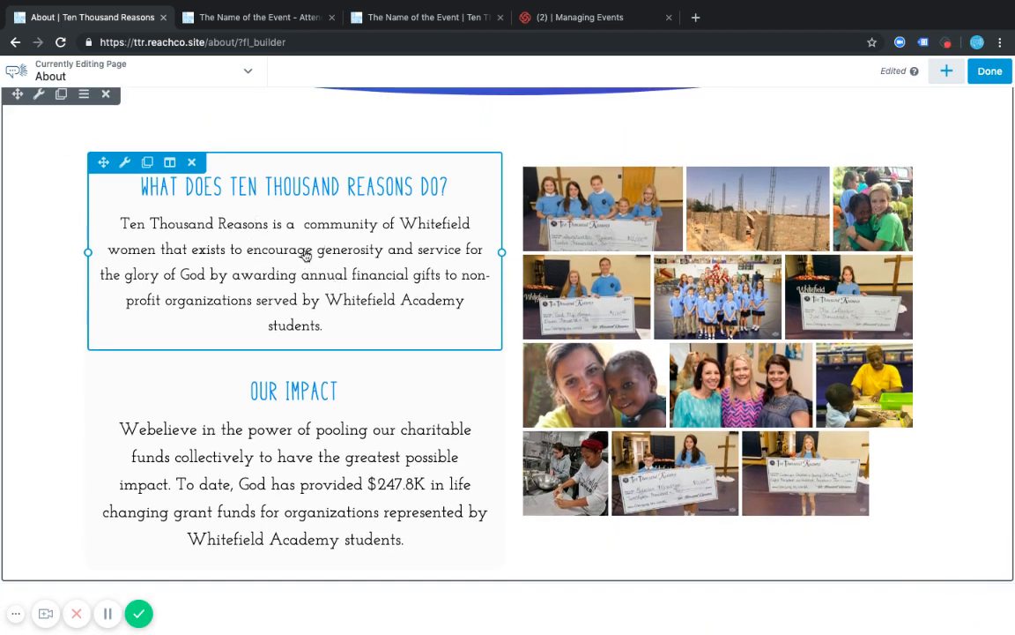
pyautogui.moveTo(167, 161)
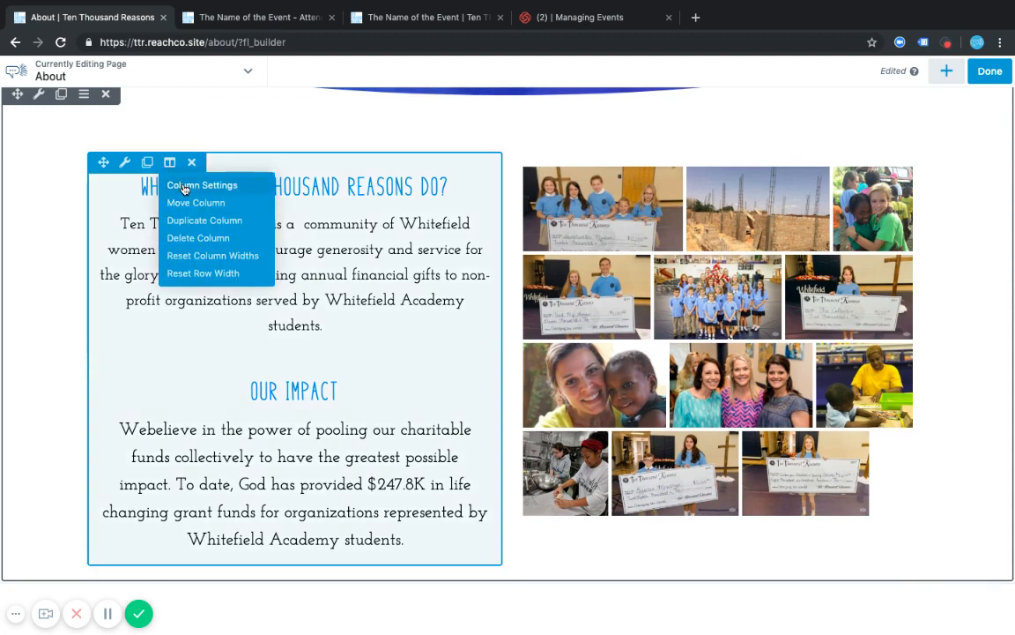
pyautogui.scroll(1, 46, 140)
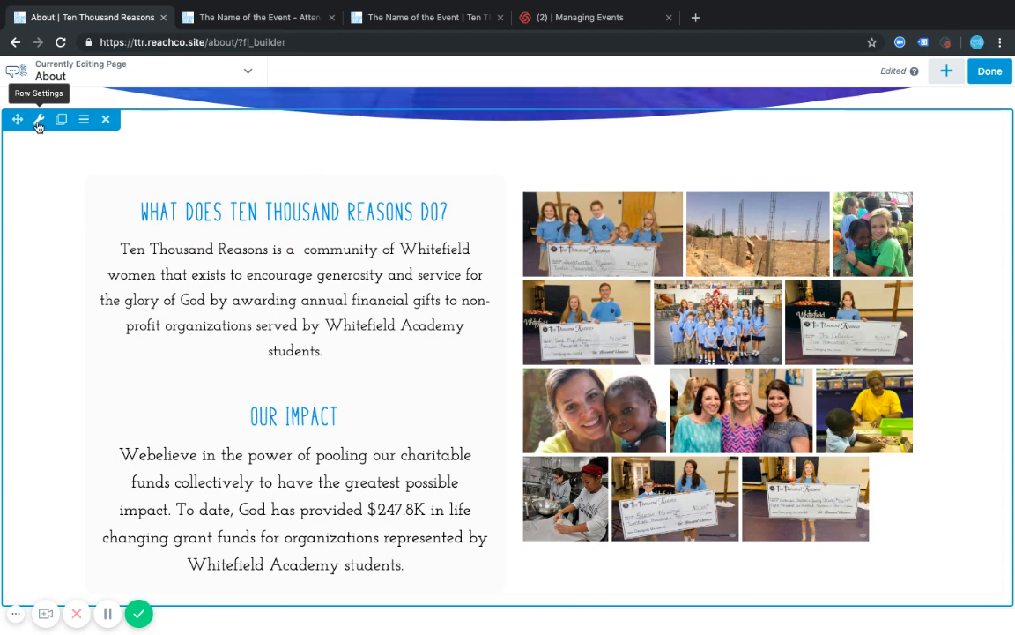
# Open the settings of the "What does Ten Thousand Reasons Do?" heading module and move the window clear of the heading text
pyautogui.scroll(-1, 330, 252)
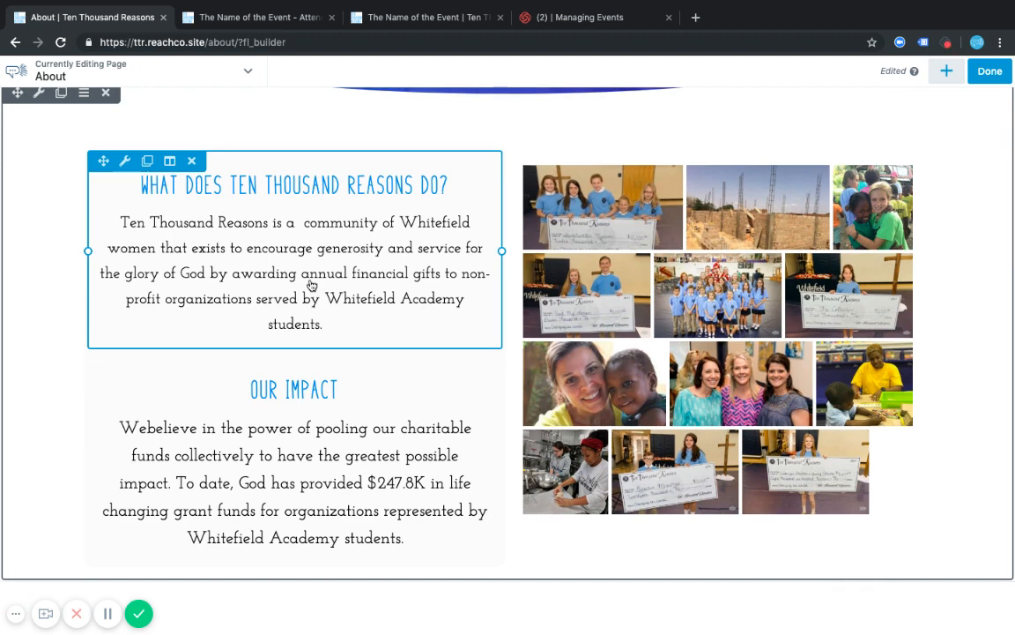
pyautogui.click(281, 236)
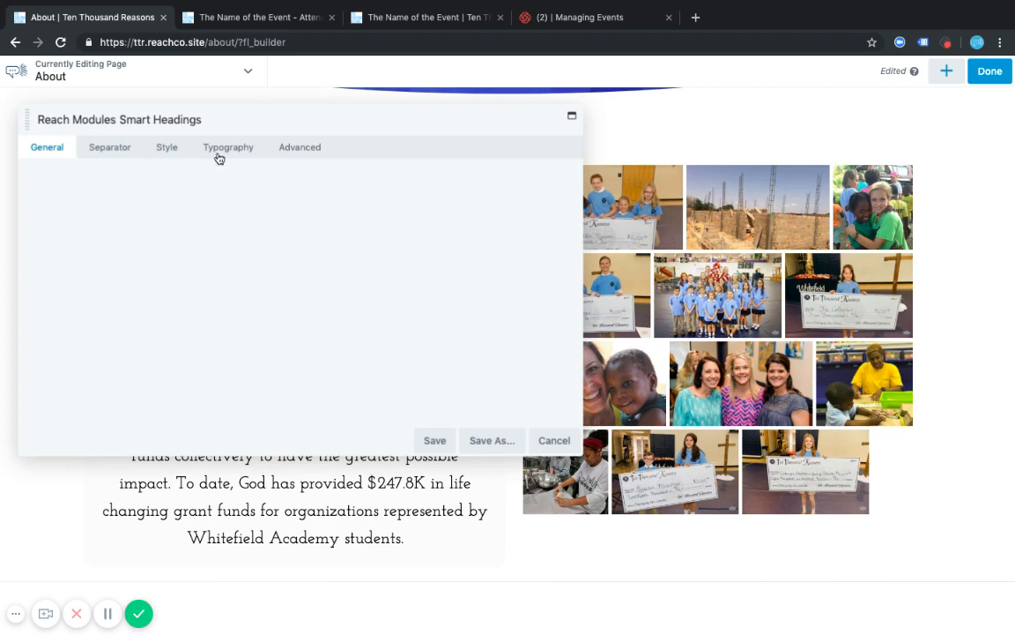
pyautogui.moveTo(152, 118); pyautogui.dragTo(535, 134)
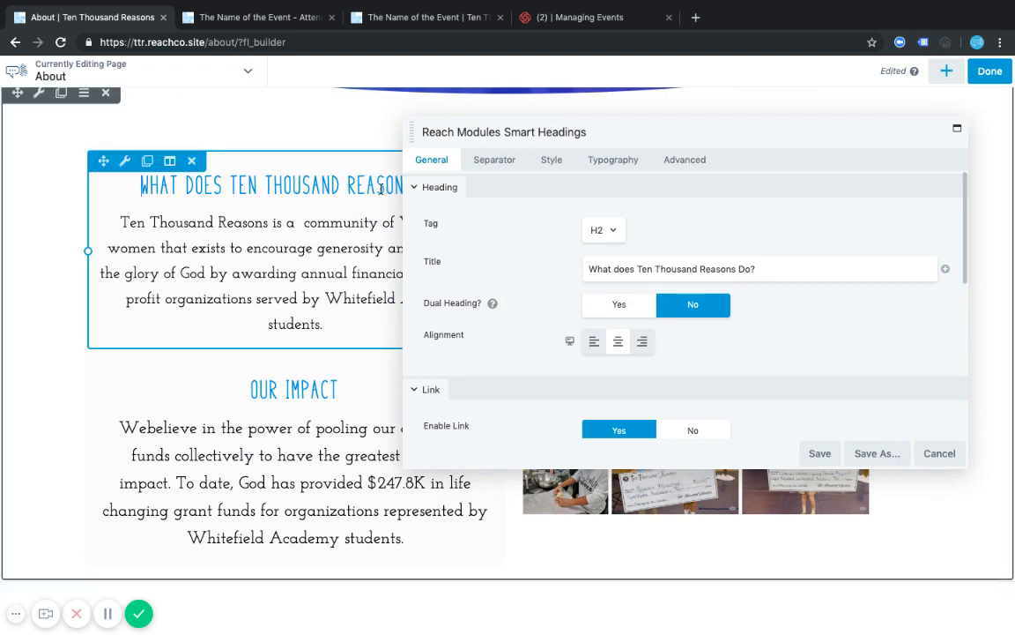
# Try live title editing by deleting and restoring the "e" of "does" in the module's heading title
pyautogui.click(629, 268)
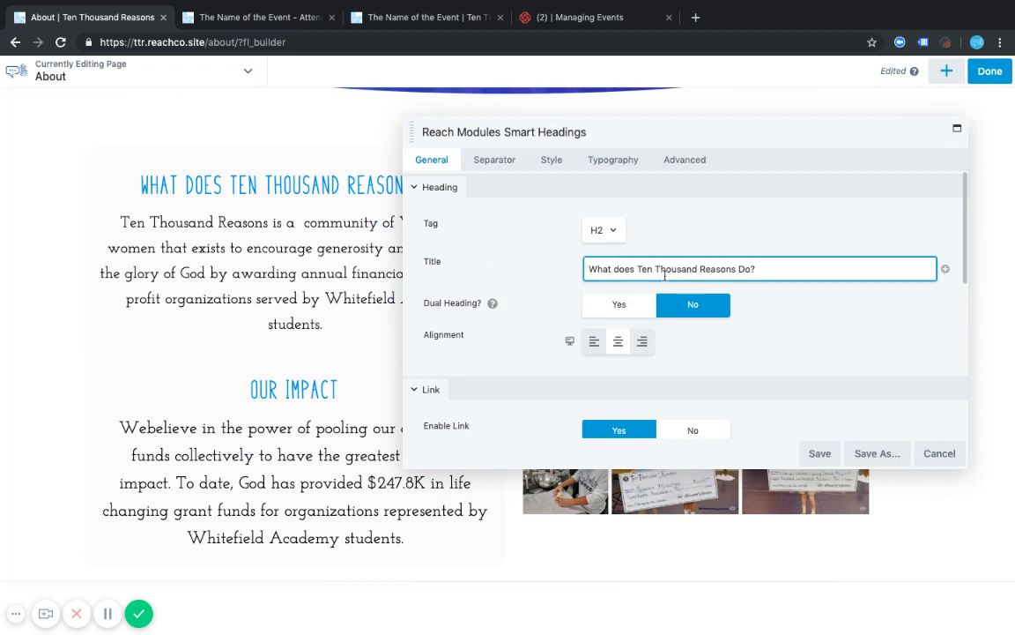
pyautogui.press('BackSpace')
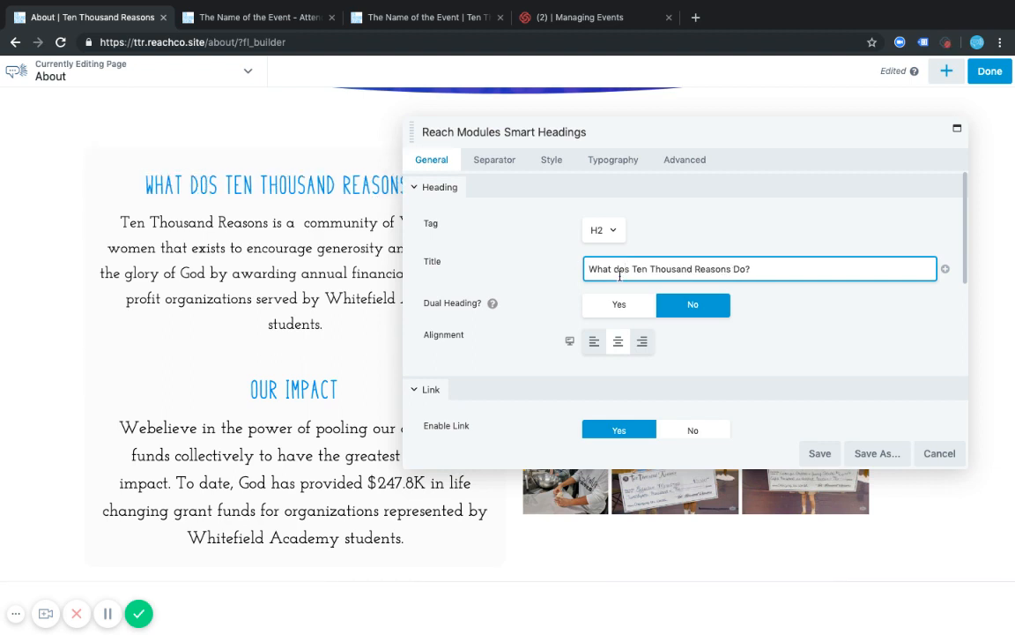
pyautogui.write('e')
pyautogui.press('BackSpace')
pyautogui.write('e')
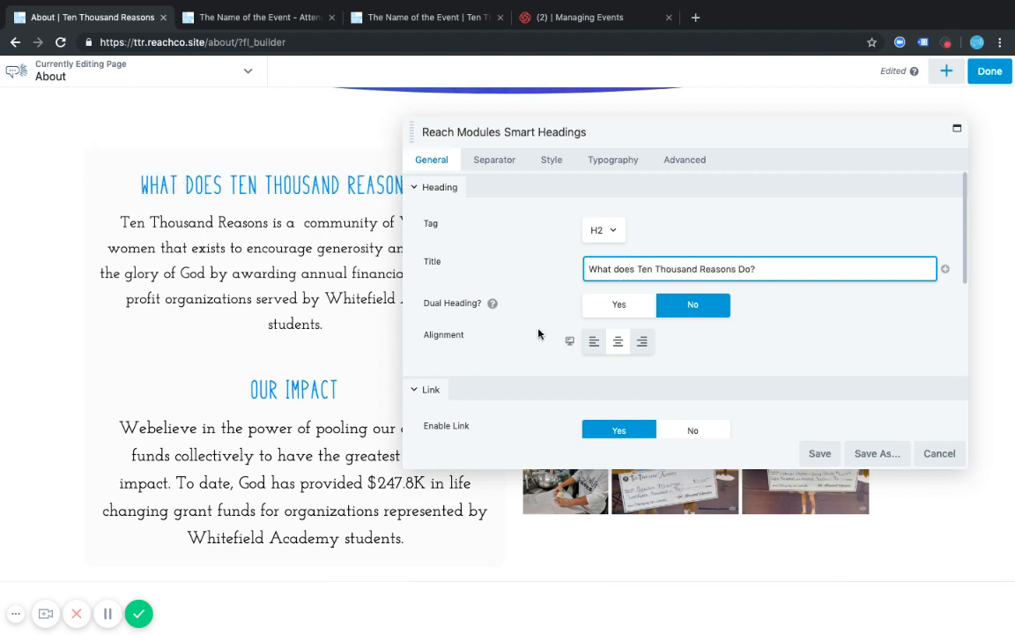
# Select the whole description paragraph in the heading module's text editor and save the module settings
pyautogui.scroll(-5, 539, 333)
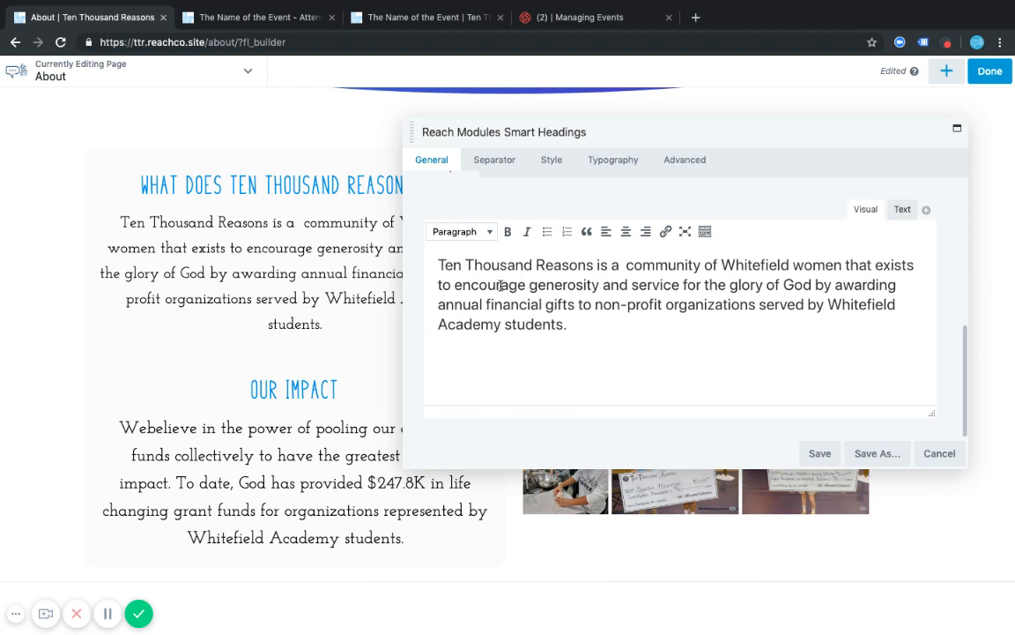
pyautogui.click(545, 303)
pyautogui.moveTo(567, 322); pyautogui.dragTo(438, 264)
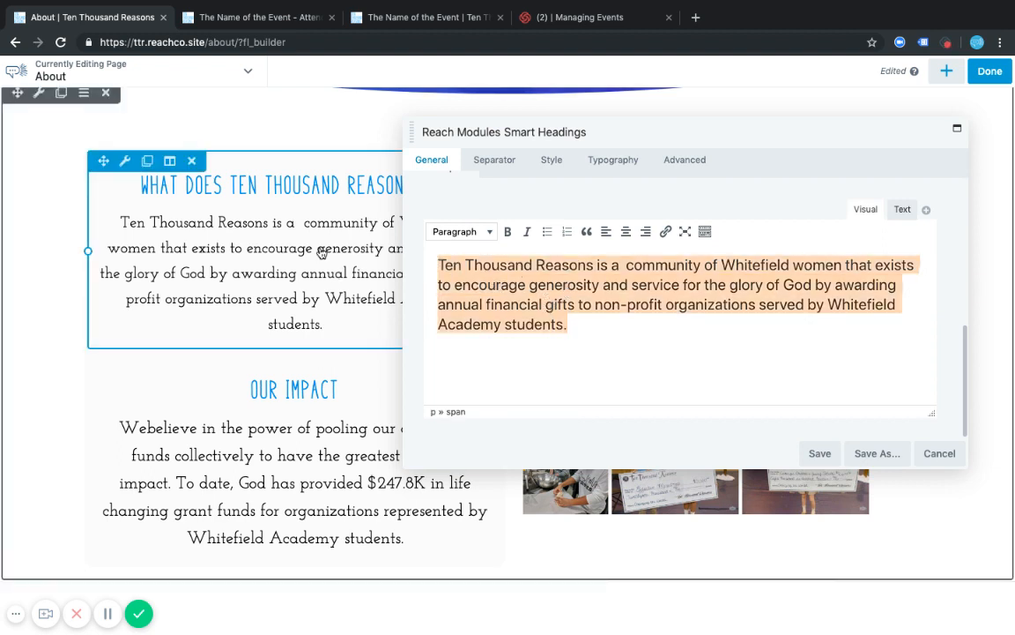
pyautogui.click(818, 453)
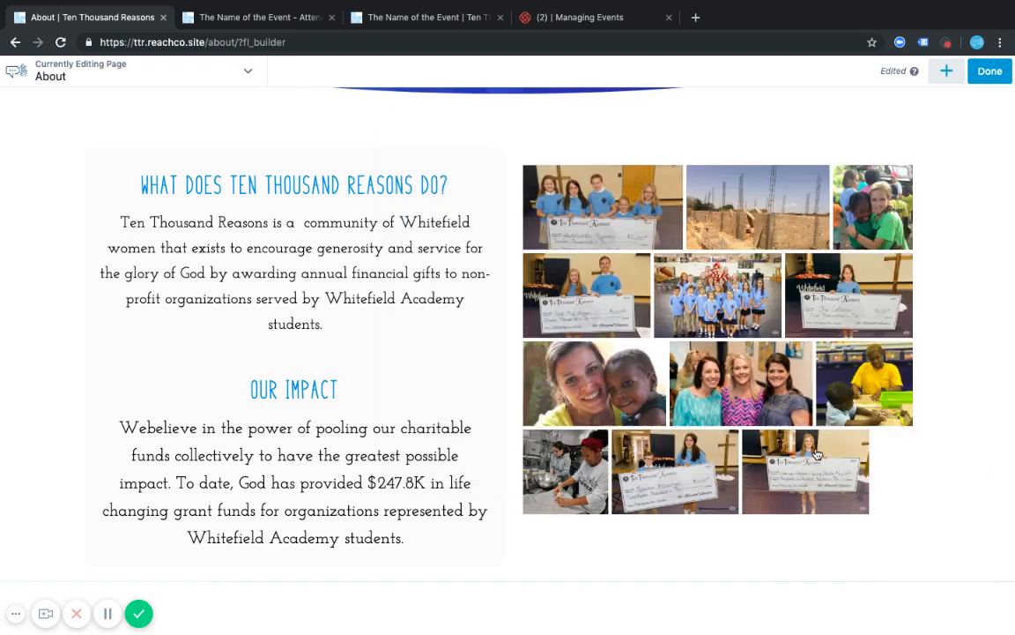
# Check the photo gallery module's general settings, including its gallery editing options, and save the module
pyautogui.click(649, 262)
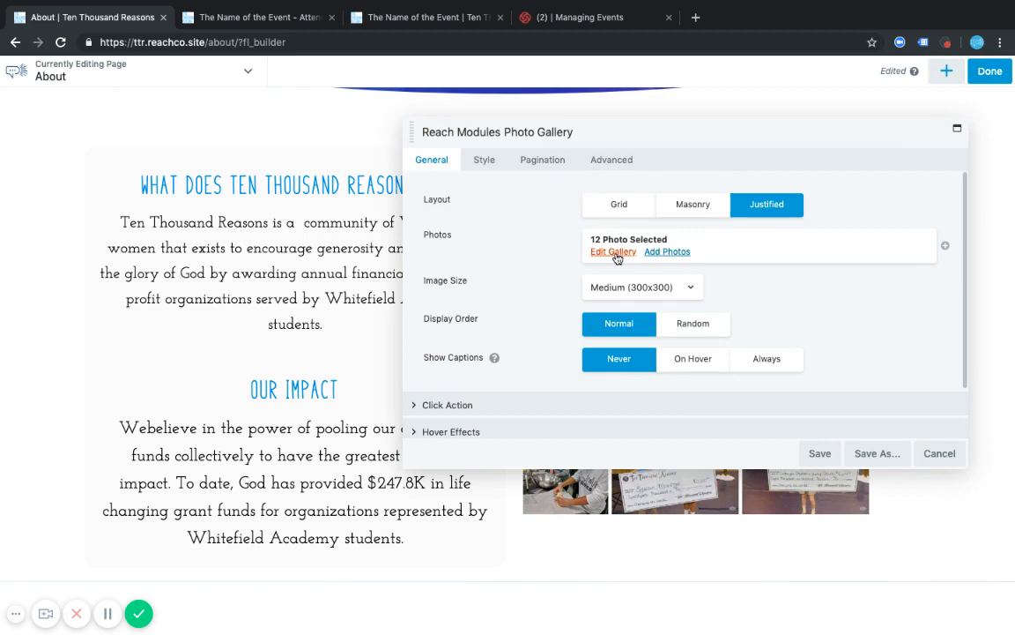
pyautogui.click(820, 453)
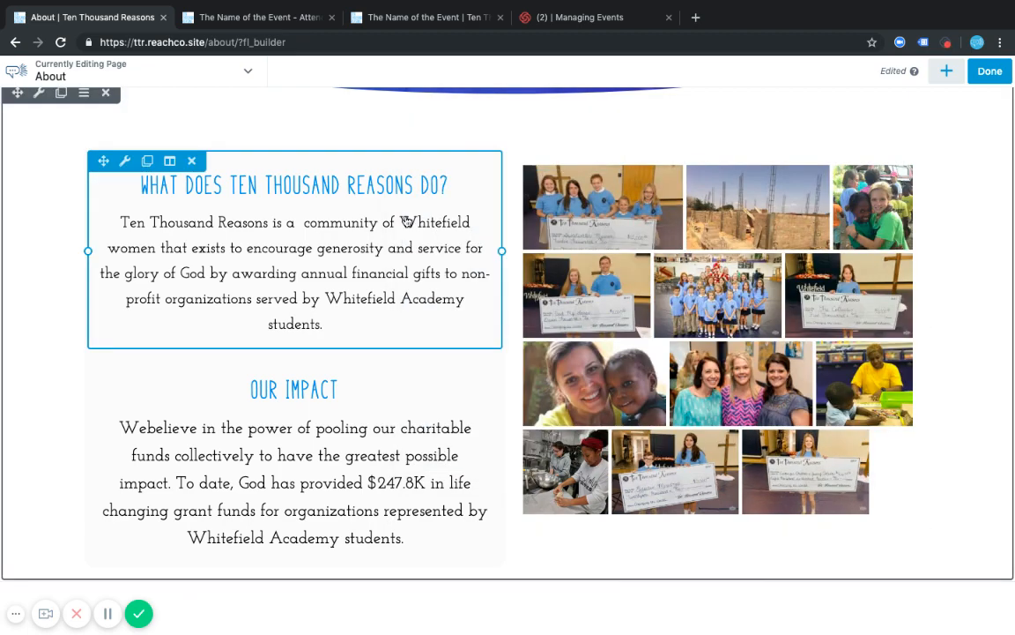
# Open the row settings of the "Funding life changing projects" banner and dock the settings window beside the page
pyautogui.scroll(6, 407, 221)
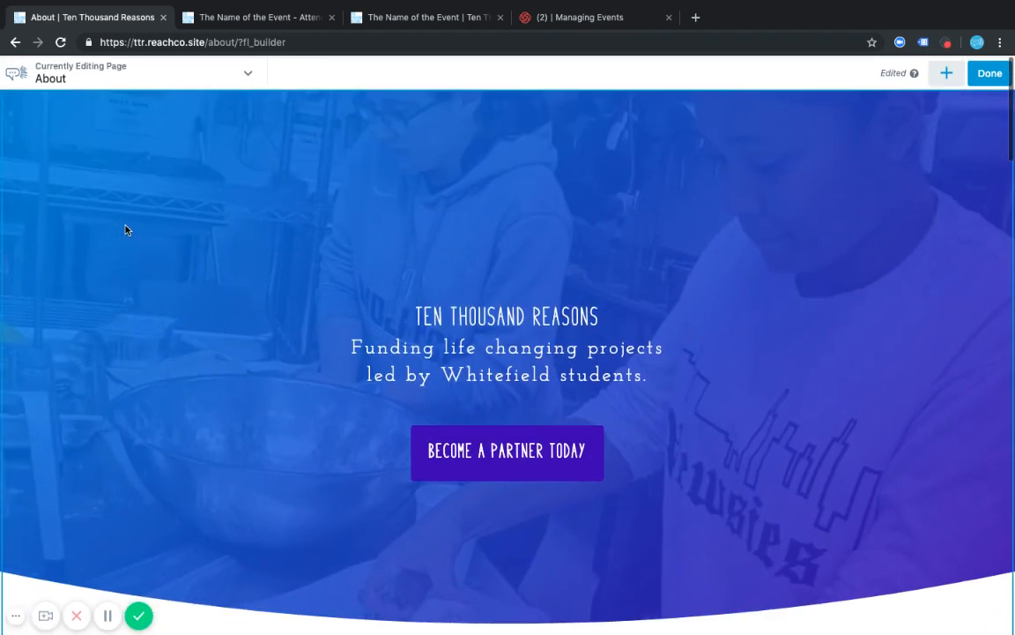
pyautogui.scroll(-2, 86, 474)
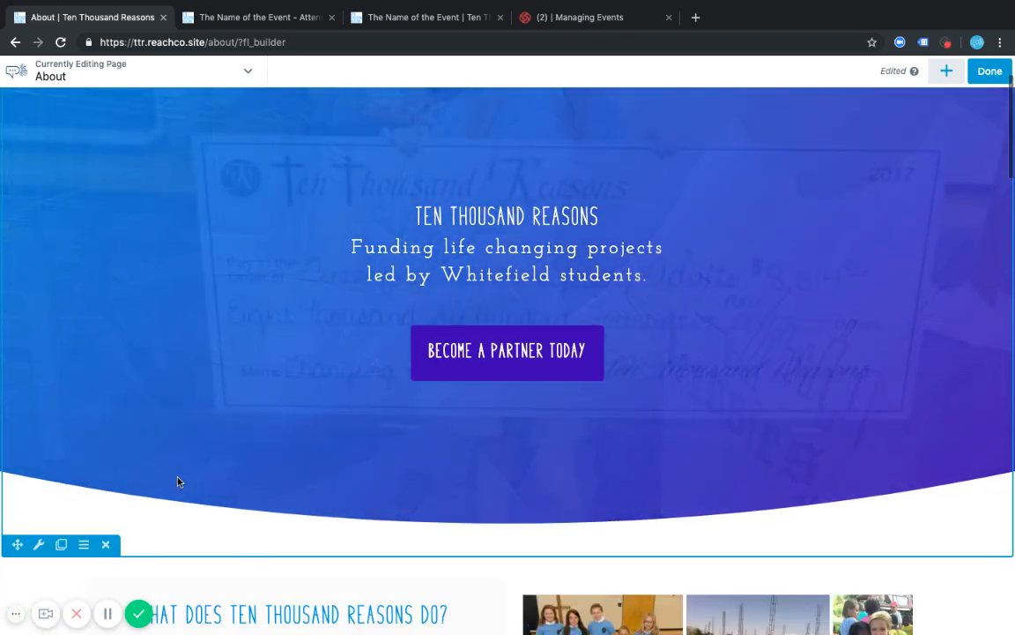
pyautogui.scroll(1, 154, 426)
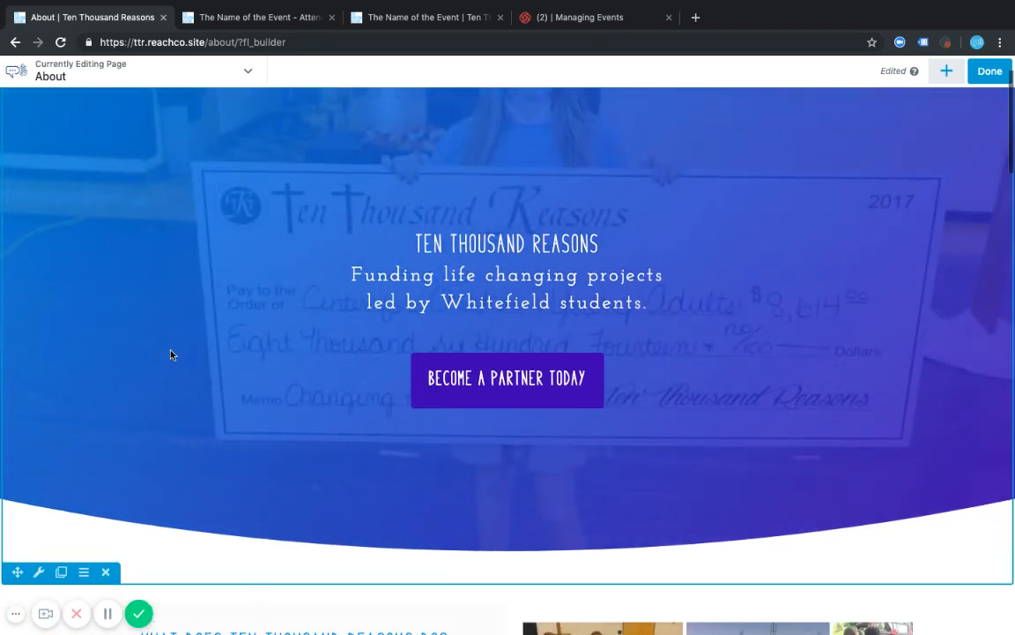
pyautogui.click(39, 573)
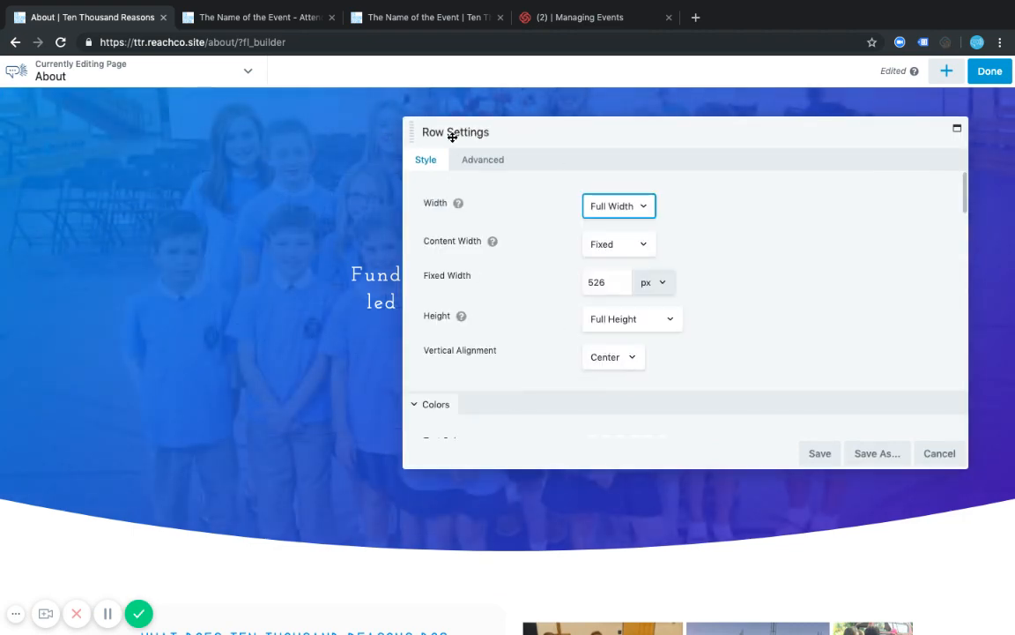
pyautogui.moveTo(452, 137); pyautogui.dragTo(988, 150)
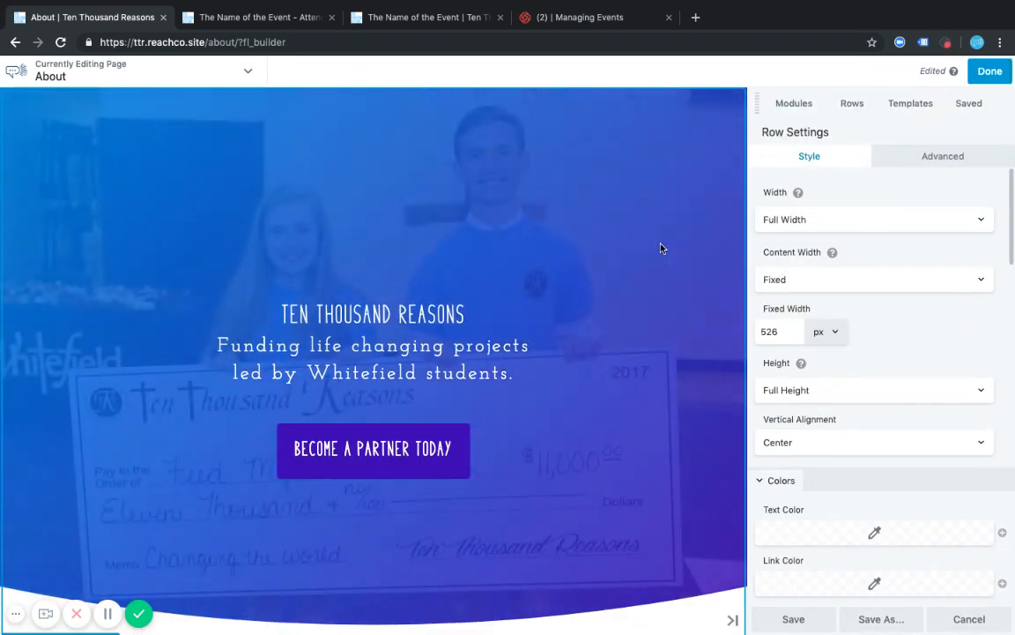
# Change the banner row's background type to Photo
pyautogui.scroll(-5, 784, 344)
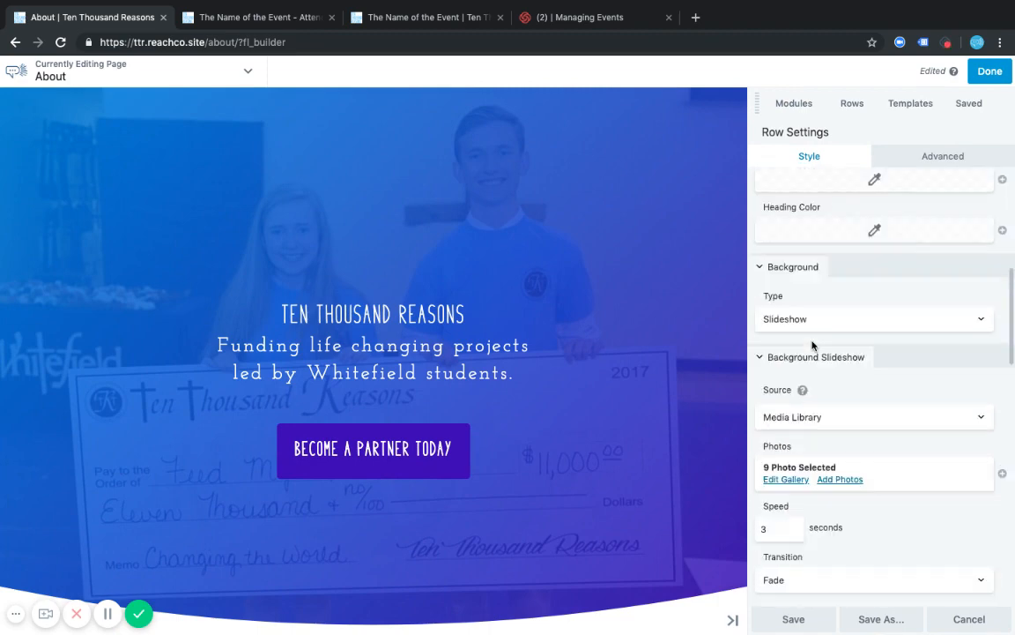
pyautogui.scroll(-2, 811, 345)
pyautogui.scroll(1, 780, 322)
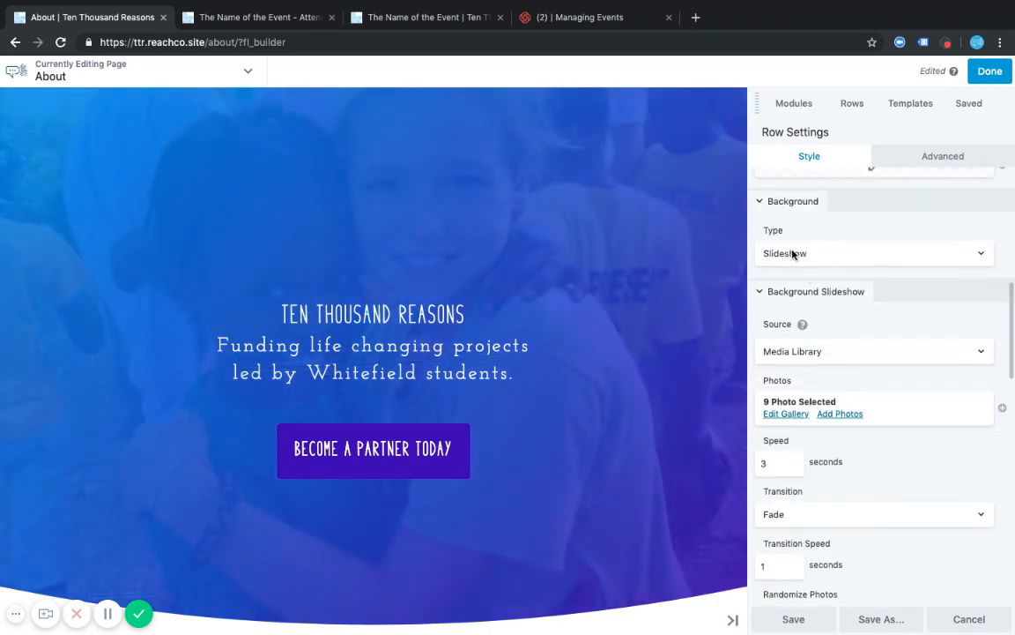
pyautogui.click(839, 254)
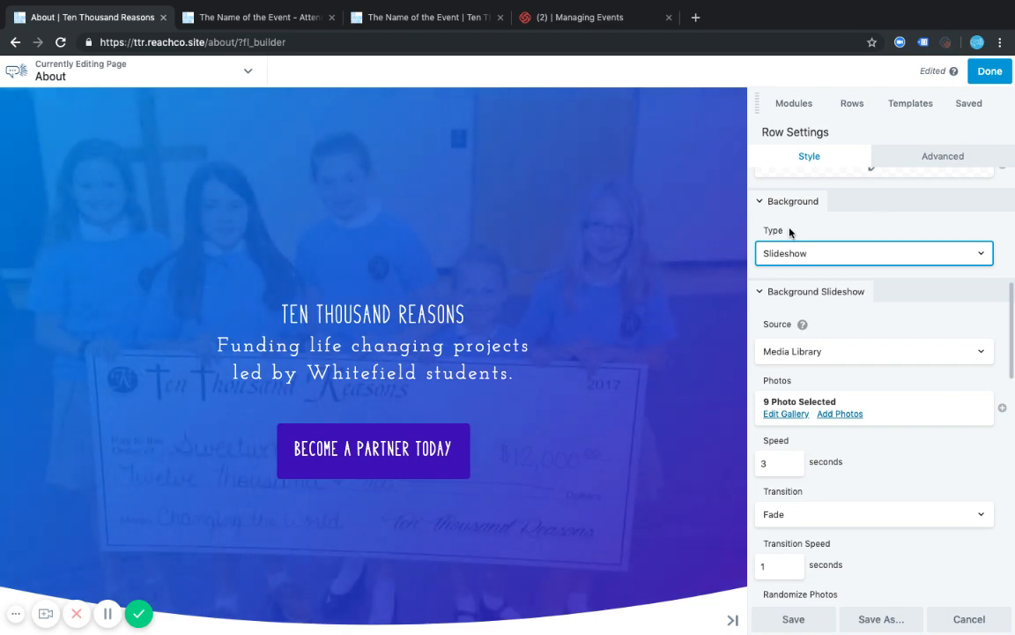
pyautogui.click(882, 309)
pyautogui.scroll(-1, 860, 307)
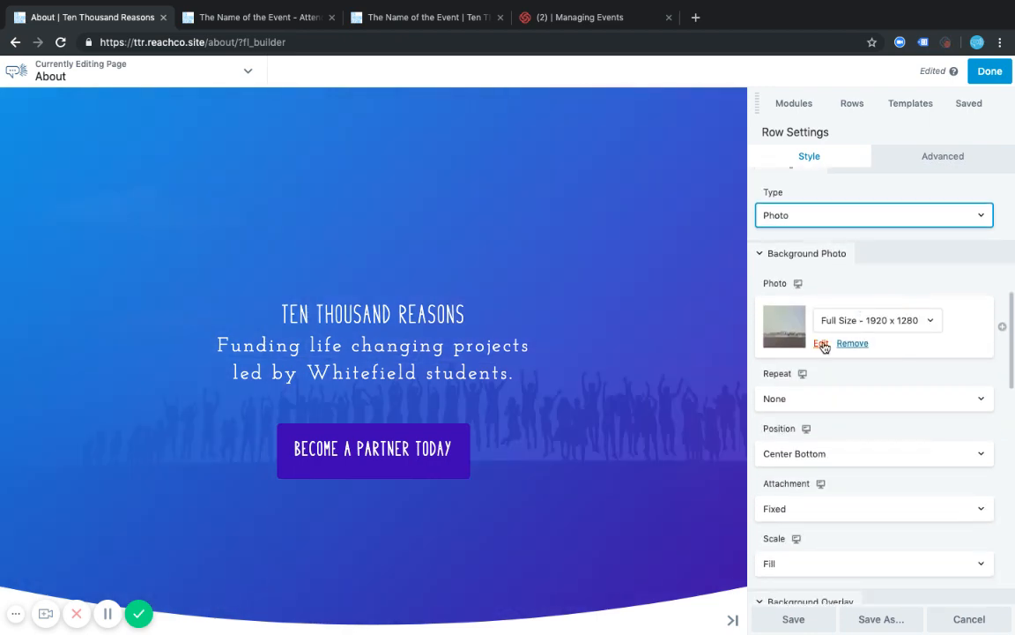
# Replace the row's background photo with the 960 by 960 media library image of two people preparing food with a metal bowl
pyautogui.click(821, 344)
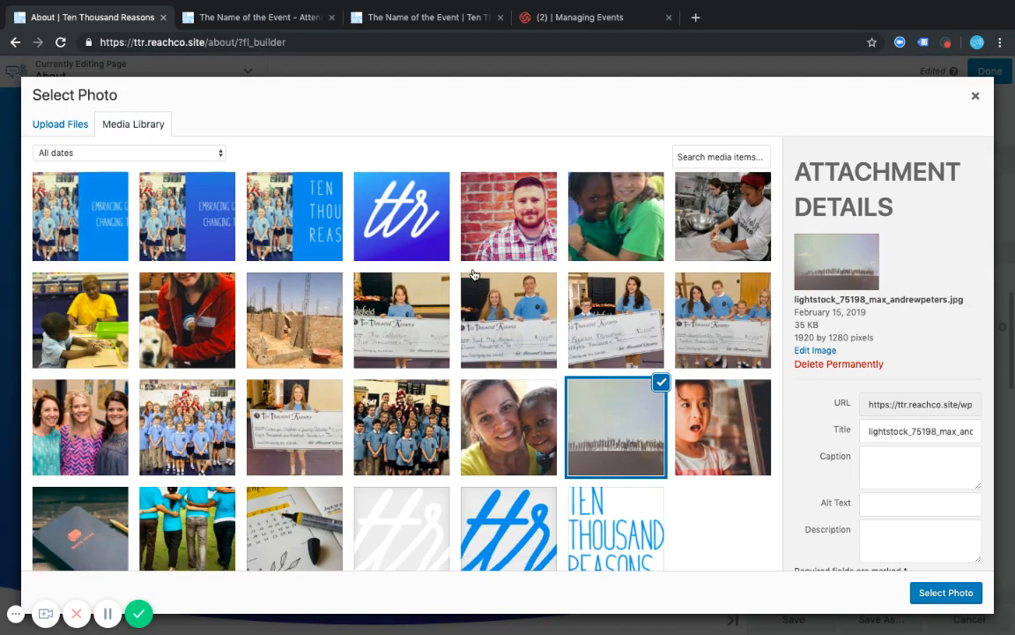
pyautogui.click(619, 194)
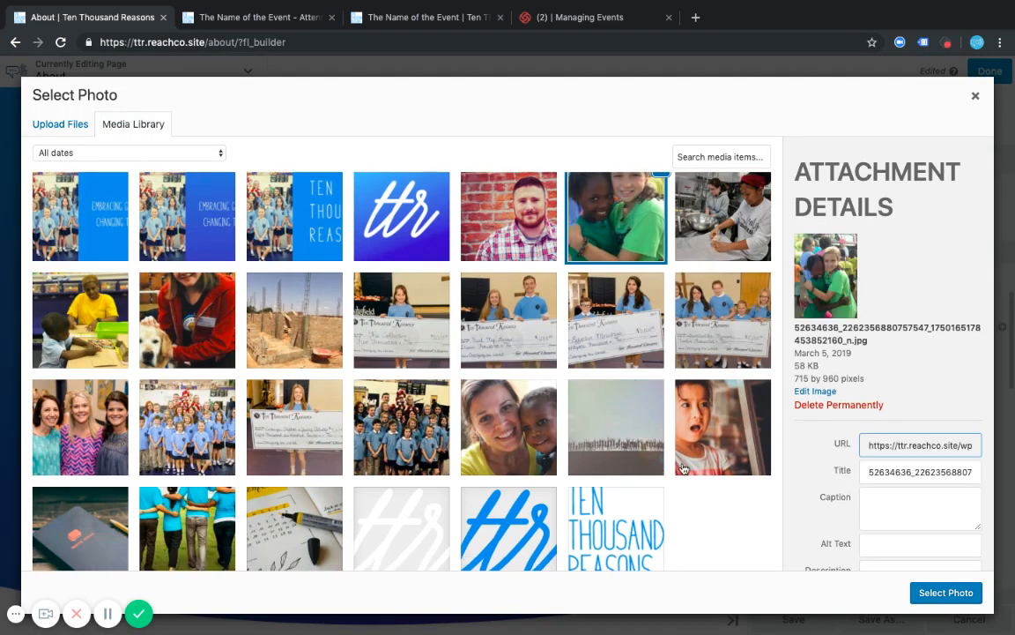
pyautogui.scroll(1, 397, 353)
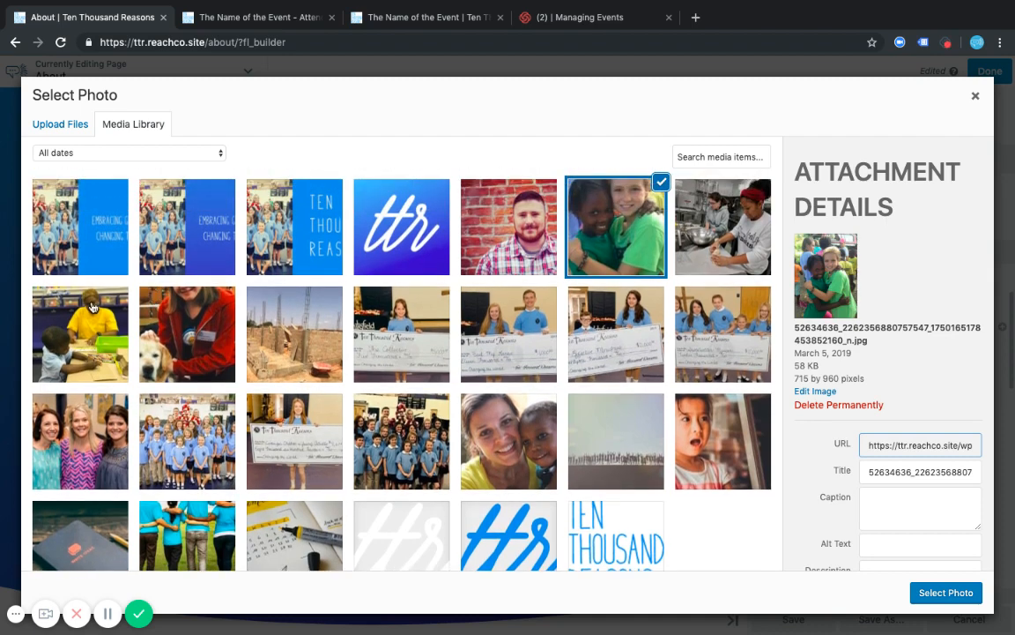
pyautogui.click(730, 224)
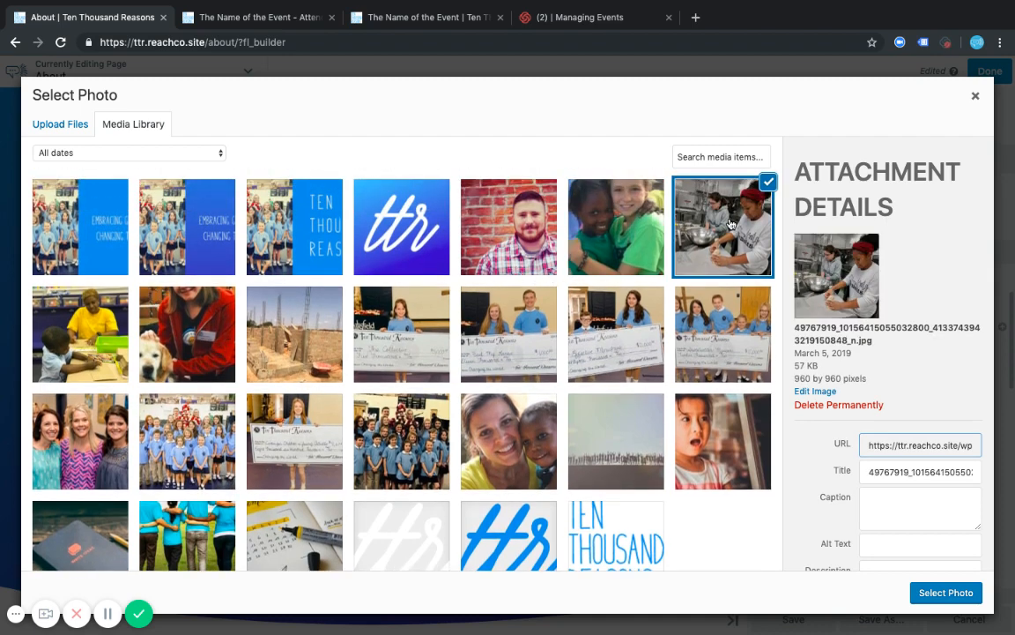
pyautogui.click(946, 593)
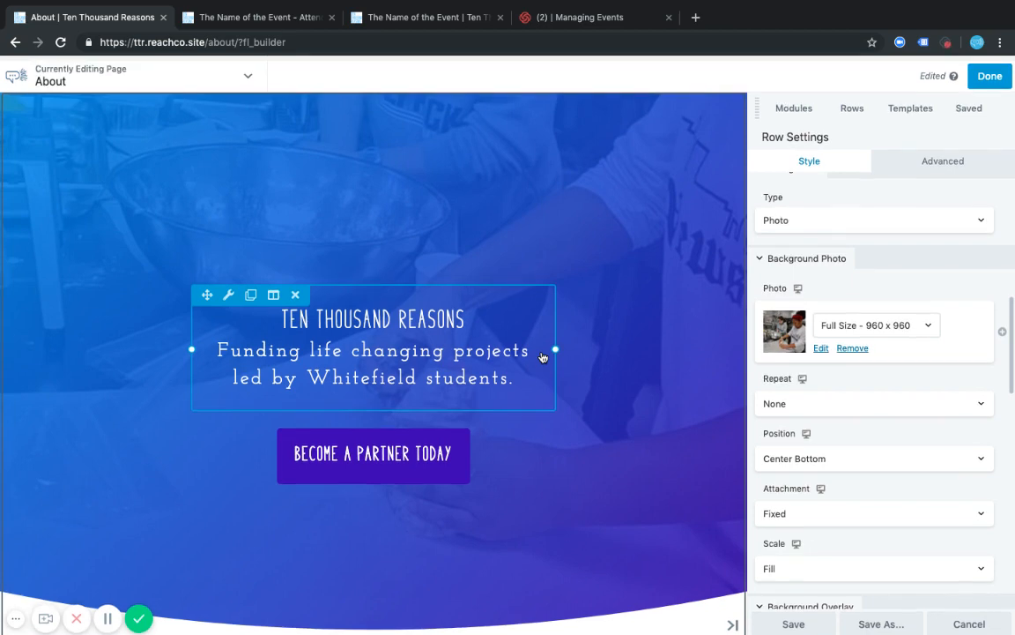
# Try the Right Bottom and Center Top positions for the background photo, and settle on Center
pyautogui.scroll(-2, 859, 432)
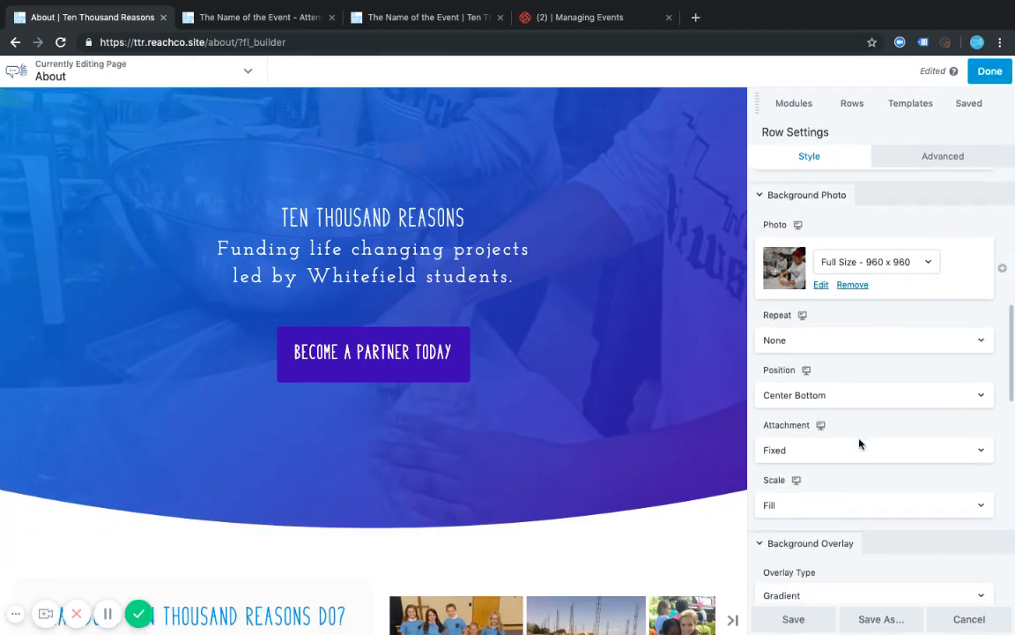
pyautogui.click(843, 387)
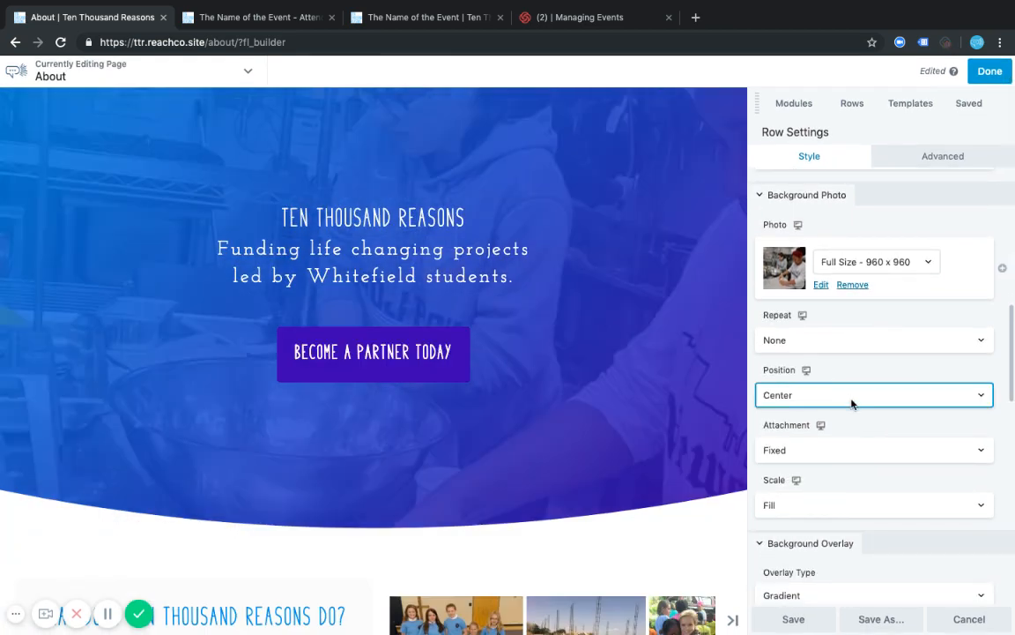
pyautogui.click(843, 361)
pyautogui.click(840, 408)
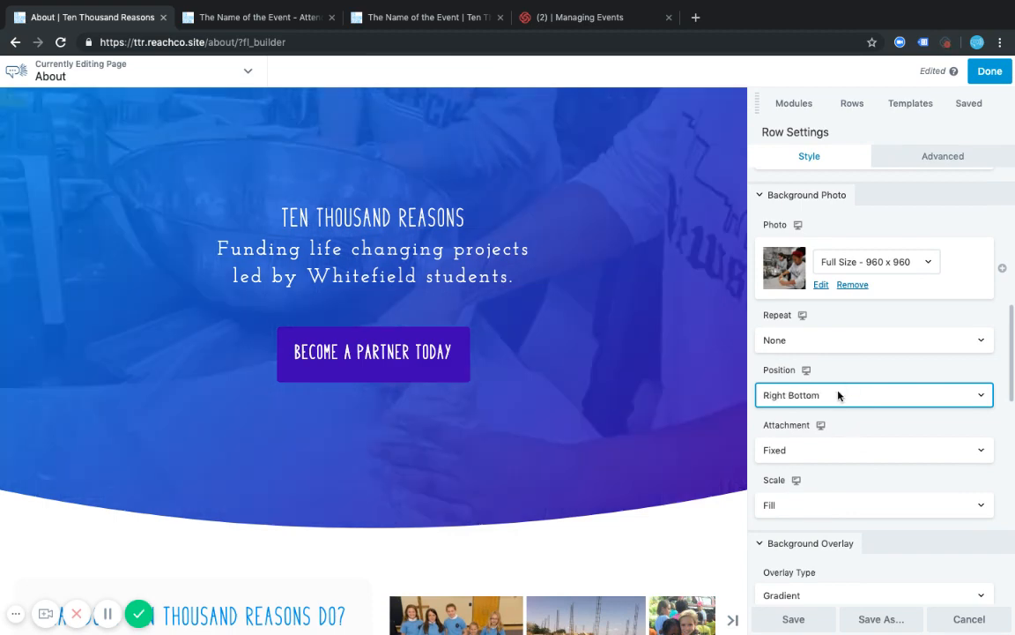
pyautogui.click(820, 407)
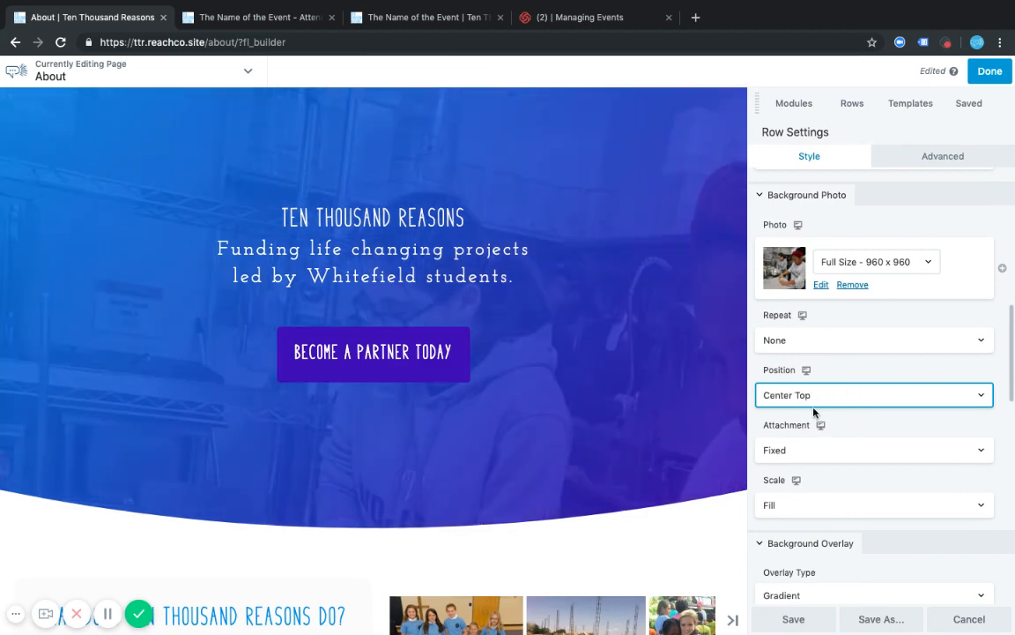
pyautogui.click(814, 412)
# Review the banner row's background overlay, color and border options, and save the row settings
pyautogui.scroll(-8, 870, 416)
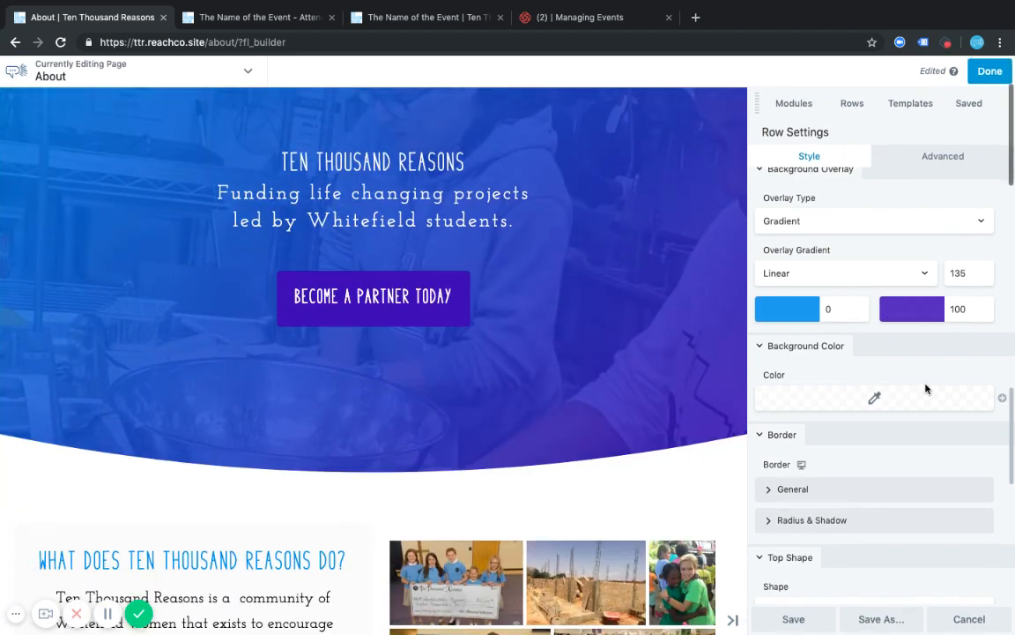
pyautogui.scroll(-2, 925, 389)
pyautogui.scroll(3, 923, 385)
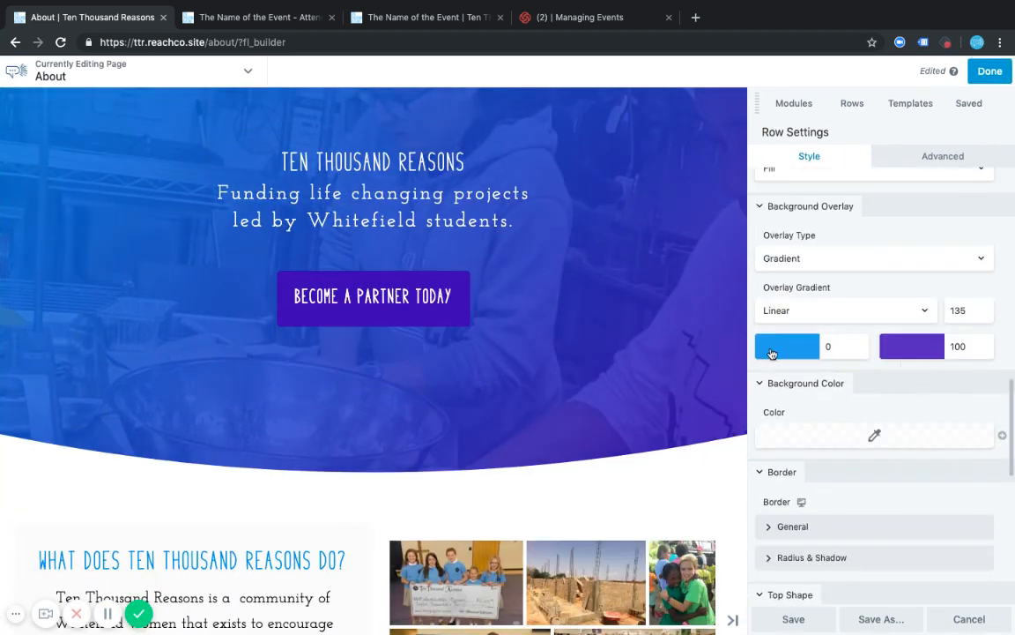
pyautogui.click(787, 617)
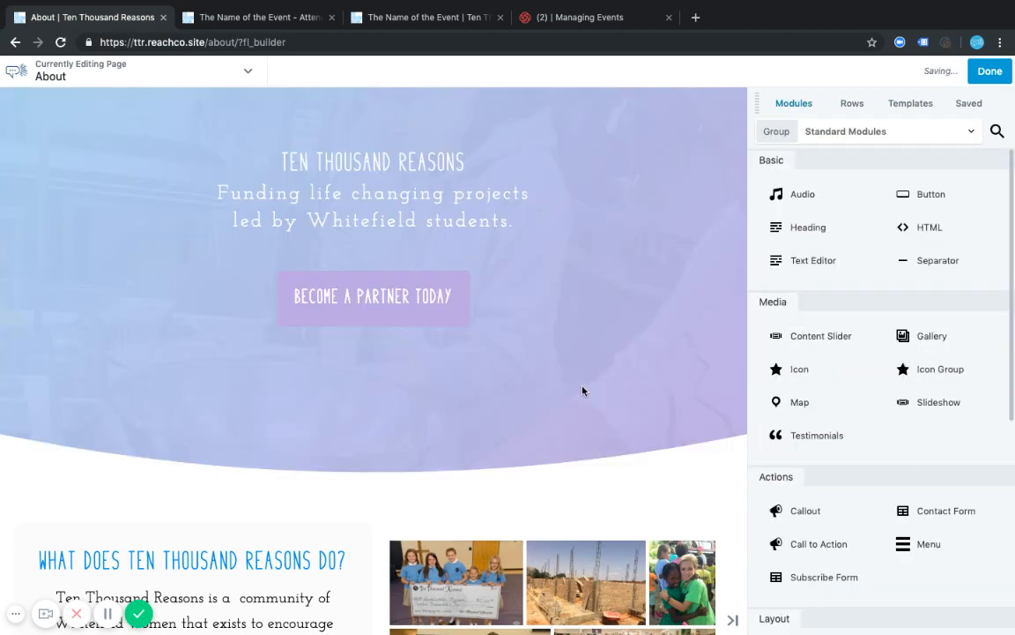
# Open the row settings of the mission quote row and examine its background photo options
pyautogui.scroll(-8, 582, 390)
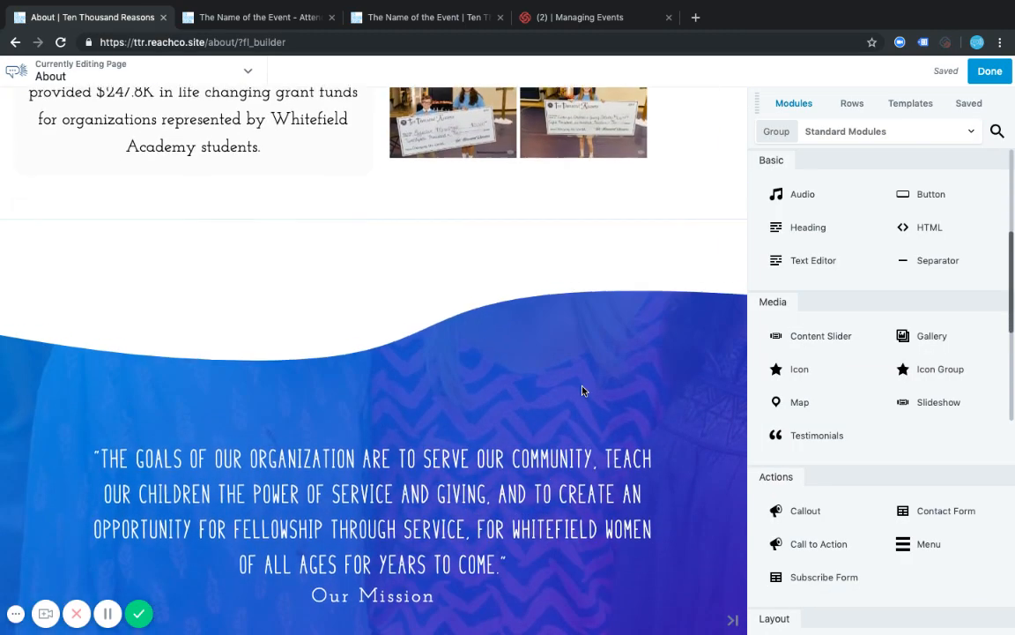
pyautogui.scroll(-3, 582, 390)
pyautogui.scroll(1, 95, 147)
pyautogui.scroll(-1, 95, 147)
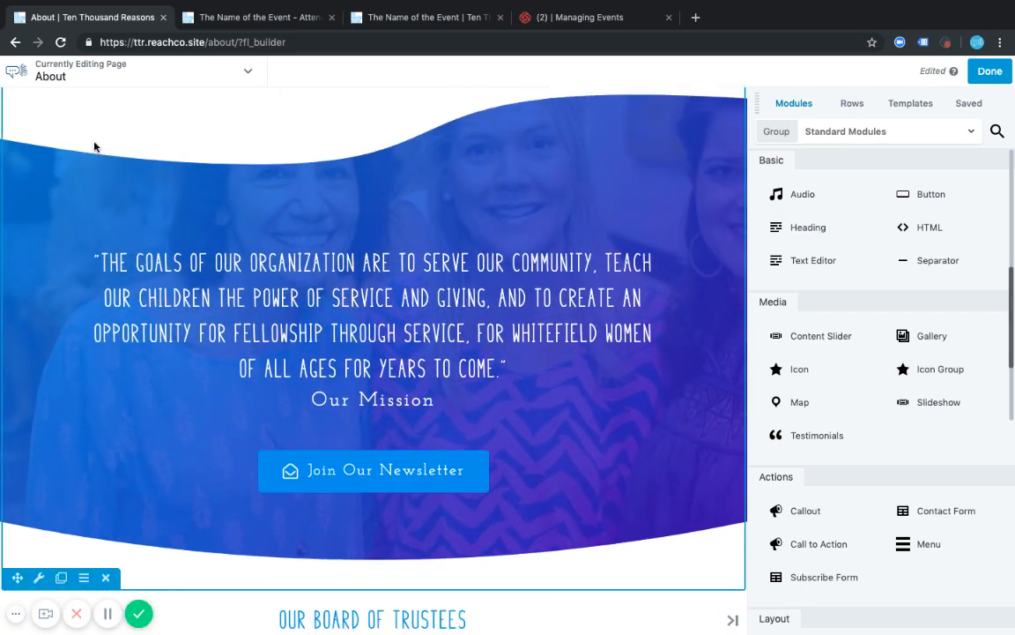
pyautogui.scroll(-1, 95, 147)
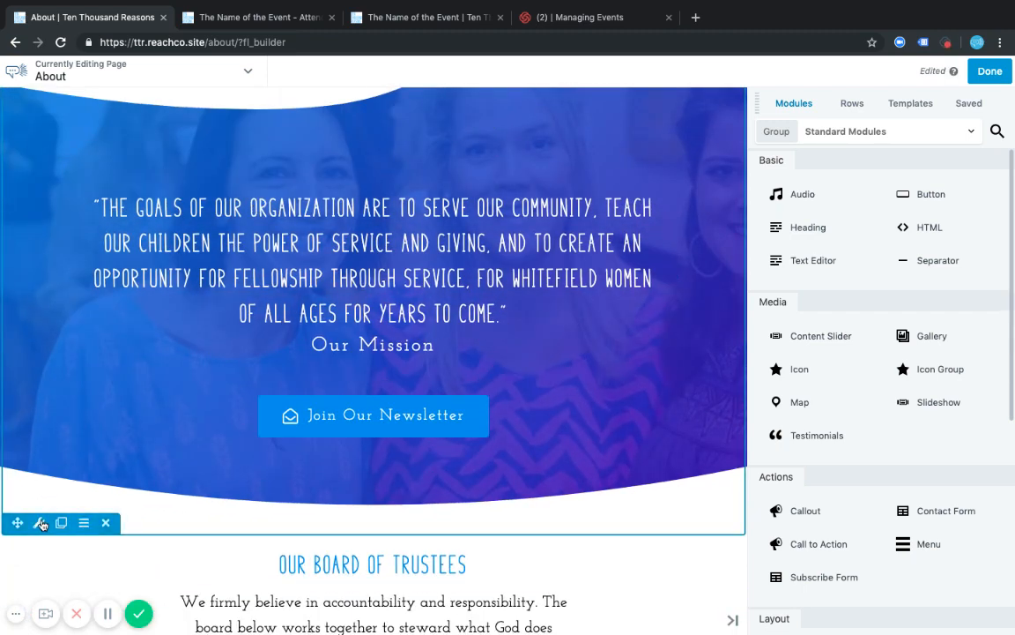
pyautogui.click(40, 523)
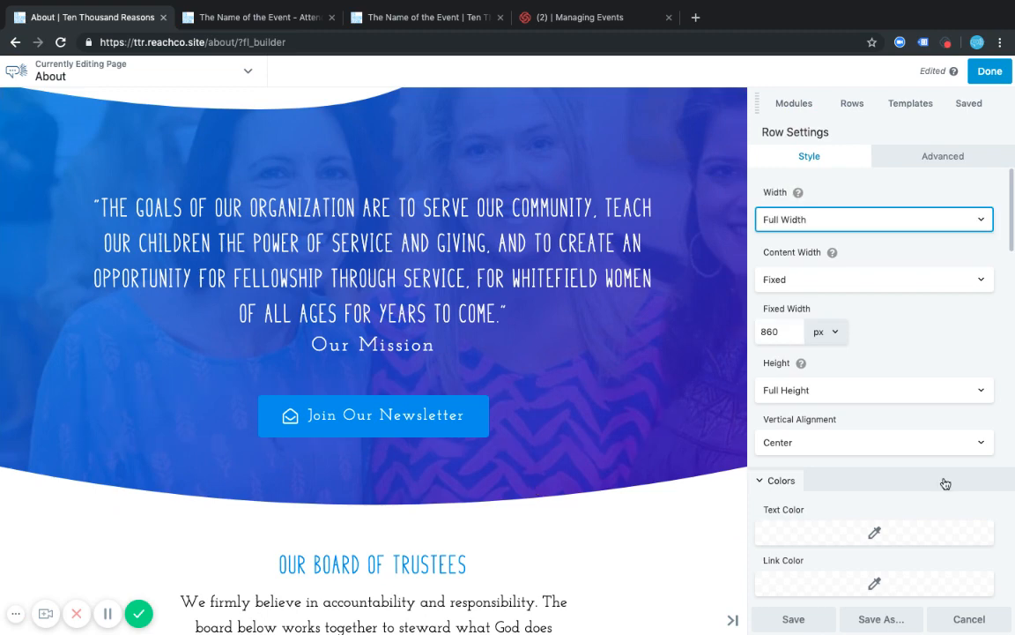
pyautogui.scroll(-5, 943, 480)
pyautogui.scroll(-2, 881, 441)
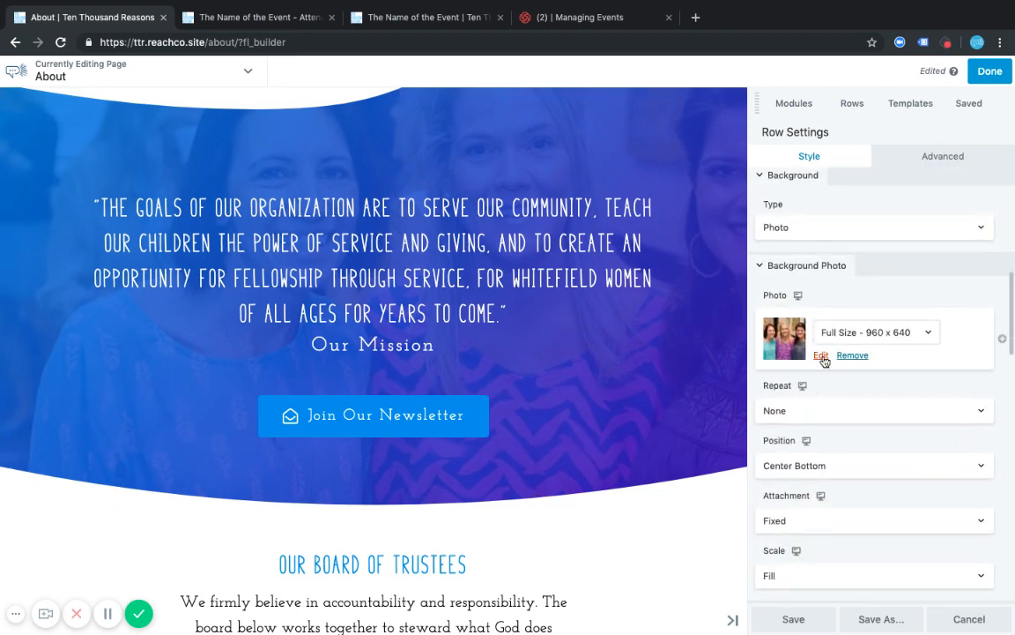
# Try editing the mission heading's title in its settings and directly on the page, restoring the original wording
pyautogui.click(238, 250)
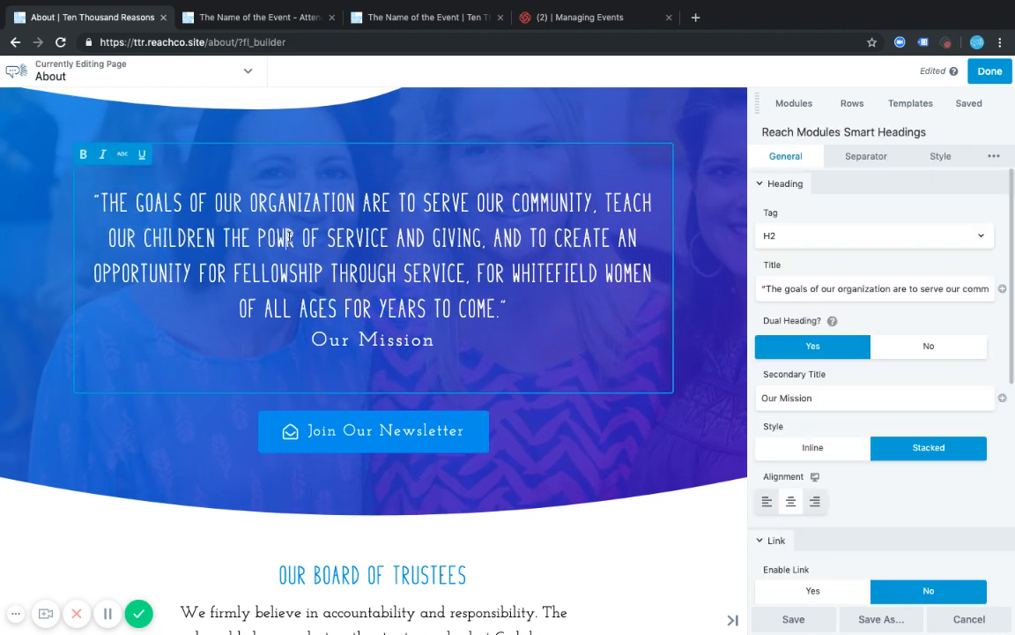
pyautogui.click(829, 289)
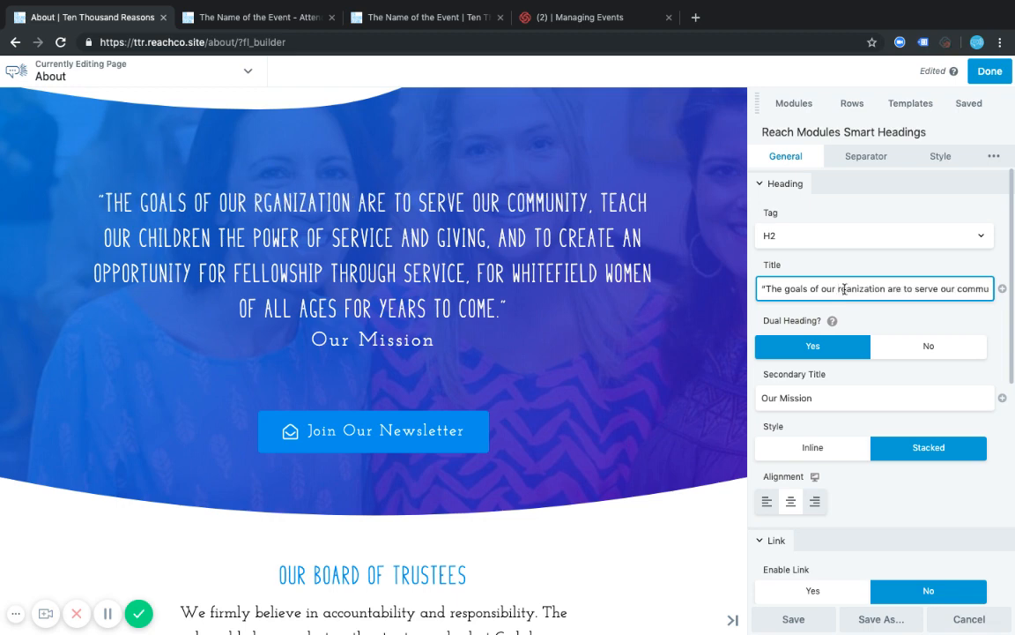
pyautogui.click(348, 248)
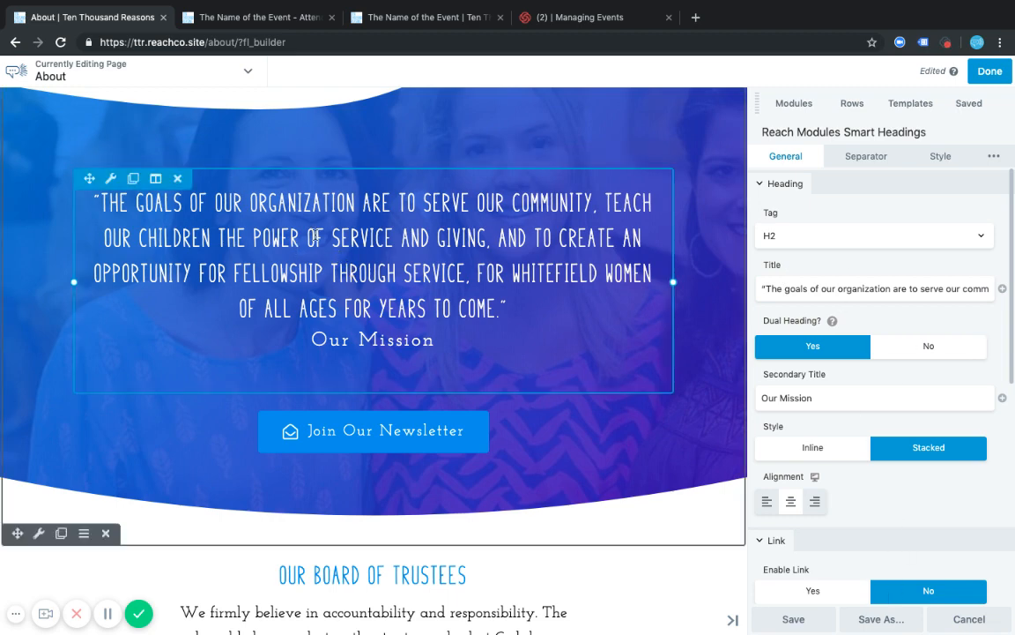
pyautogui.click(282, 236)
pyautogui.moveTo(303, 237); pyautogui.dragTo(251, 236)
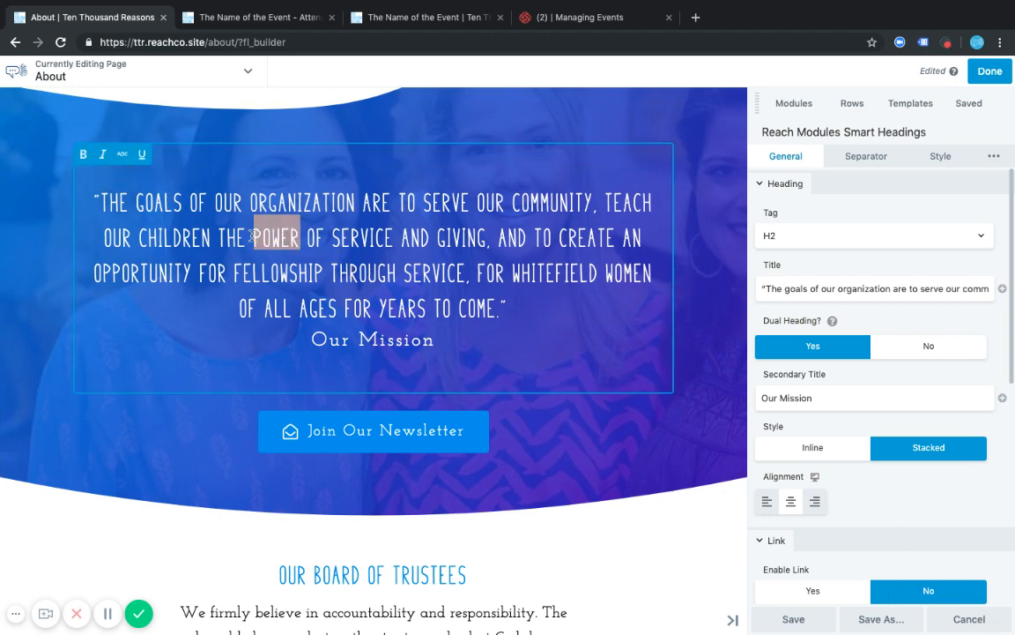
pyautogui.write('POWER')
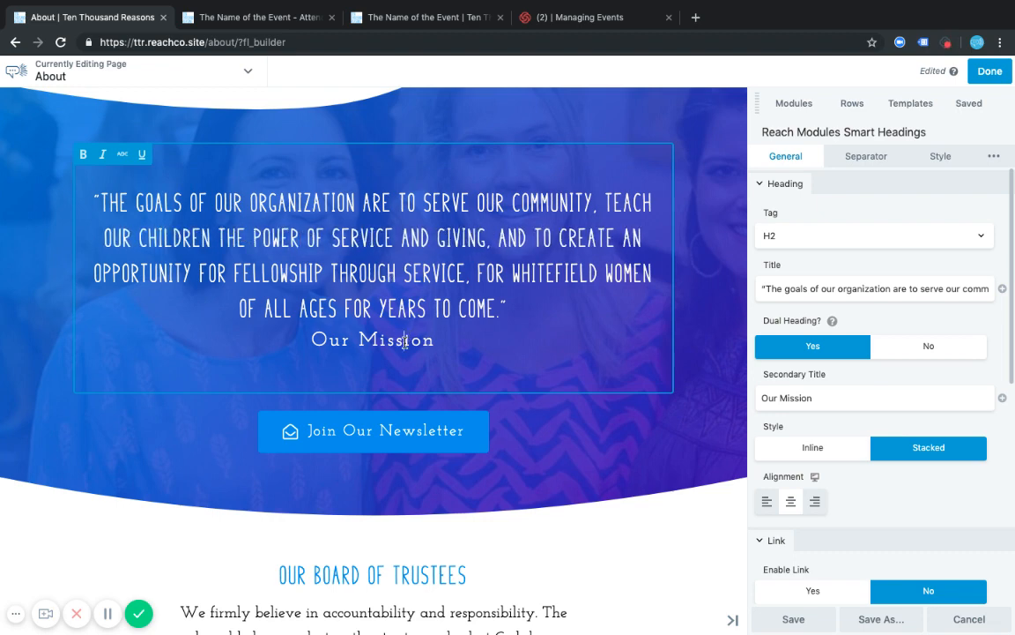
# Look over the newsletter button and Board of Trustees section, and return to the banner row
pyautogui.scroll(-3, 435, 346)
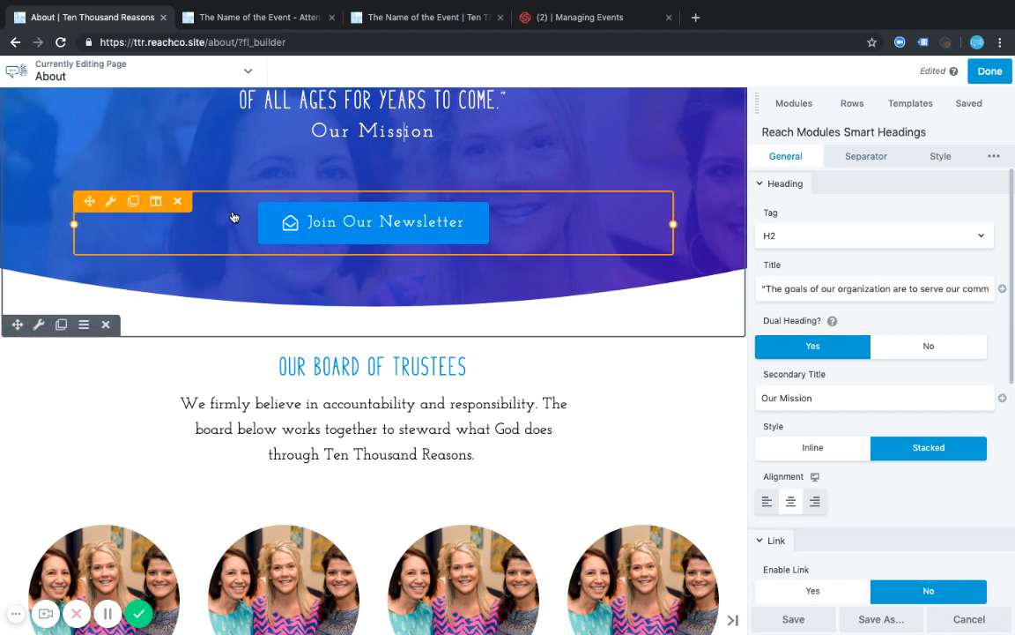
pyautogui.scroll(-1, 236, 222)
pyautogui.scroll(2, 235, 222)
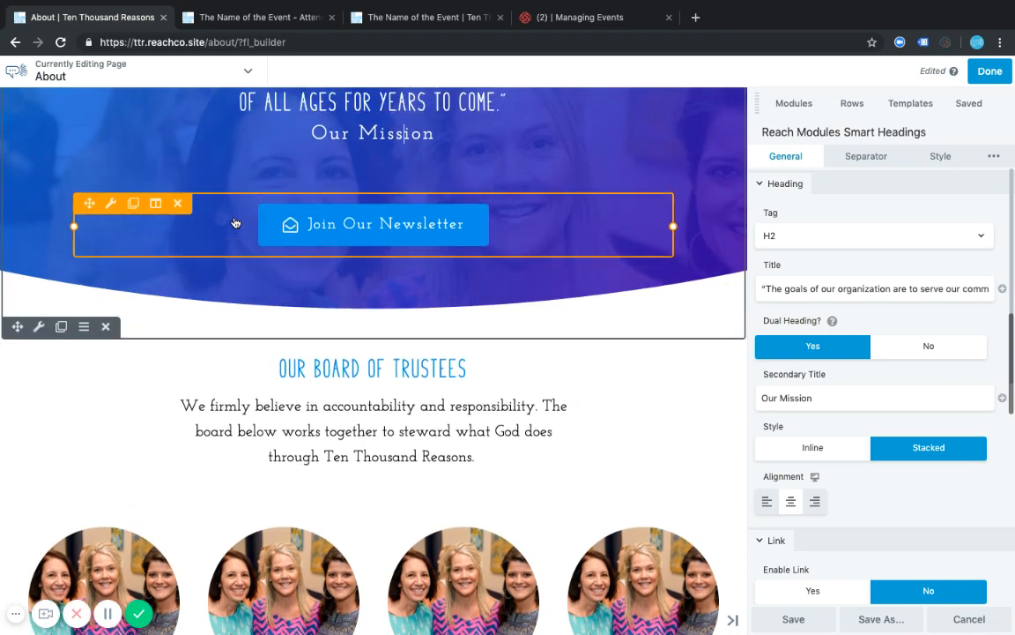
pyautogui.scroll(15, 236, 222)
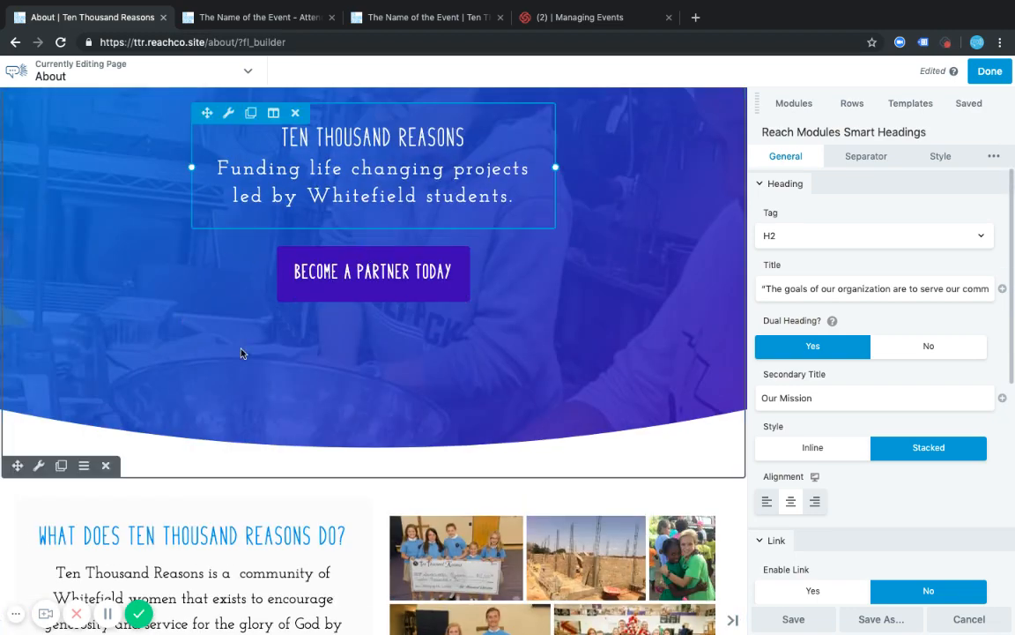
pyautogui.scroll(3, 641, 372)
pyautogui.click(641, 374)
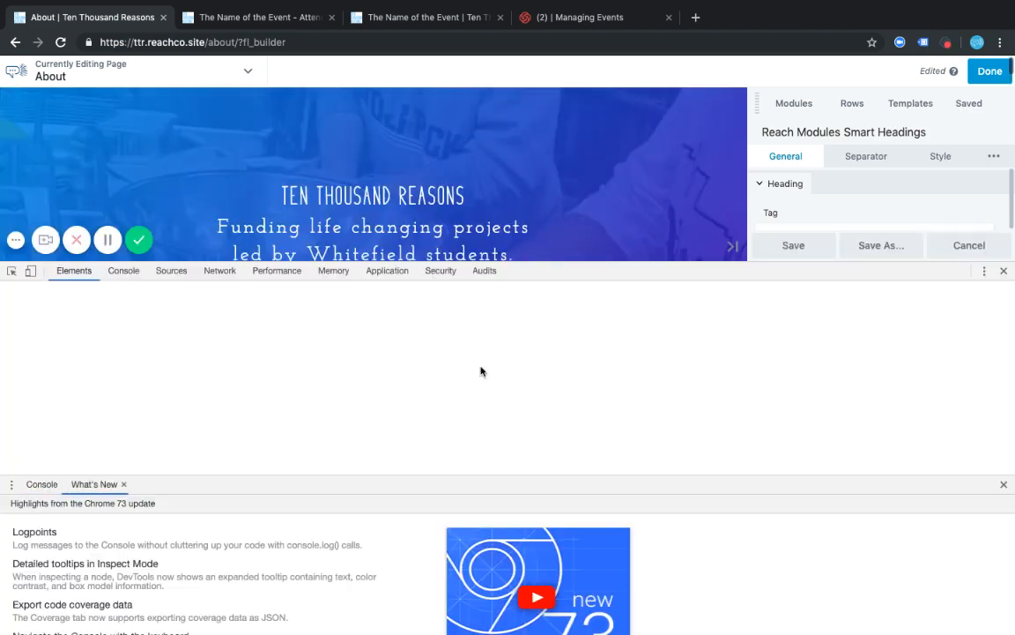
pyautogui.click(1002, 272)
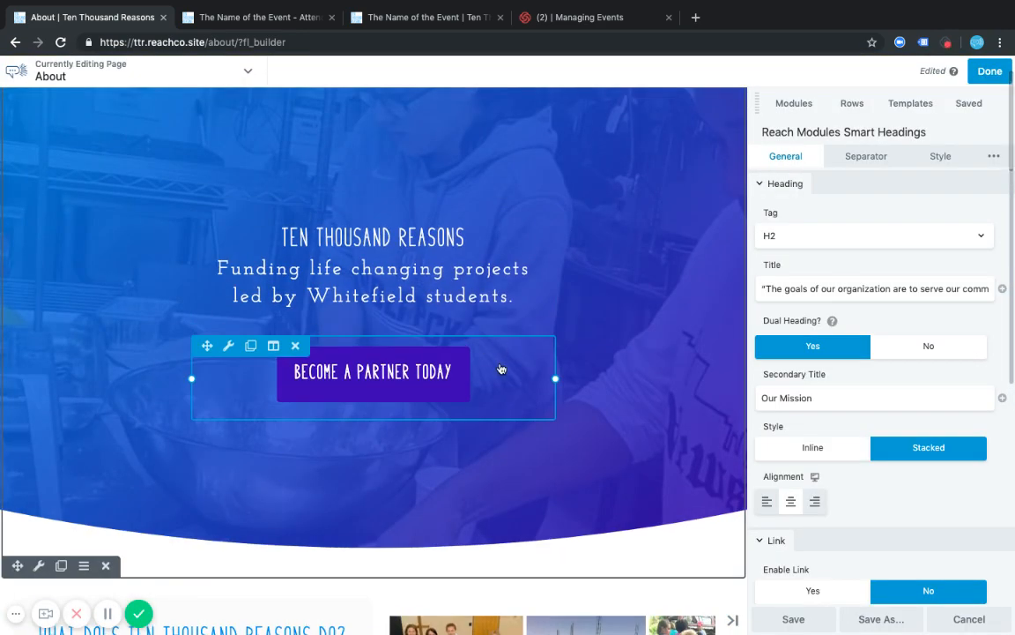
# Set the link of the banner's Become a Partner Today button to /partner and save the module
pyautogui.scroll(-1, 501, 368)
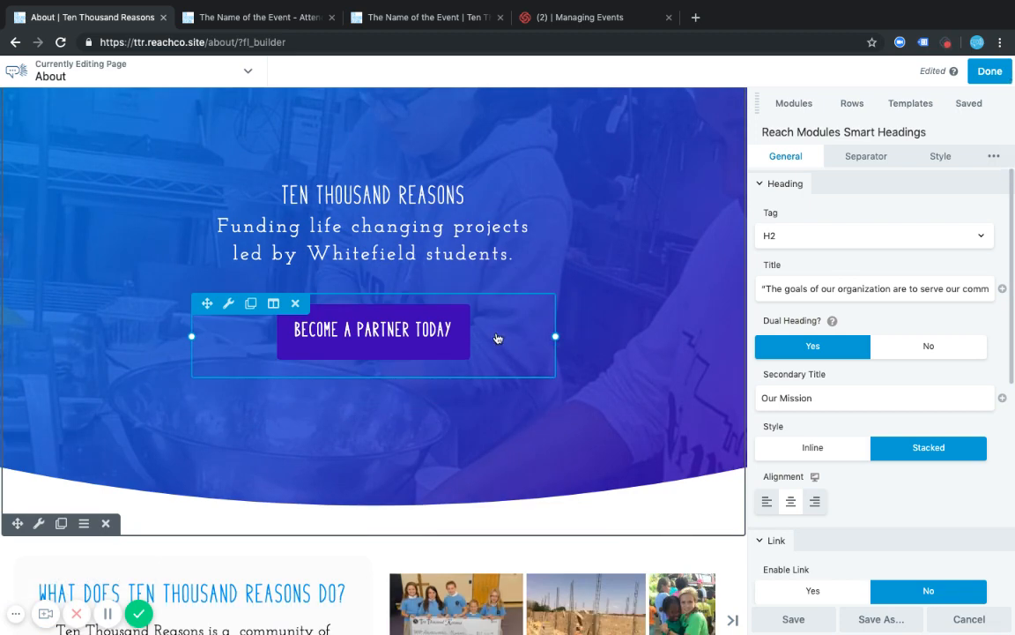
pyautogui.click(497, 337)
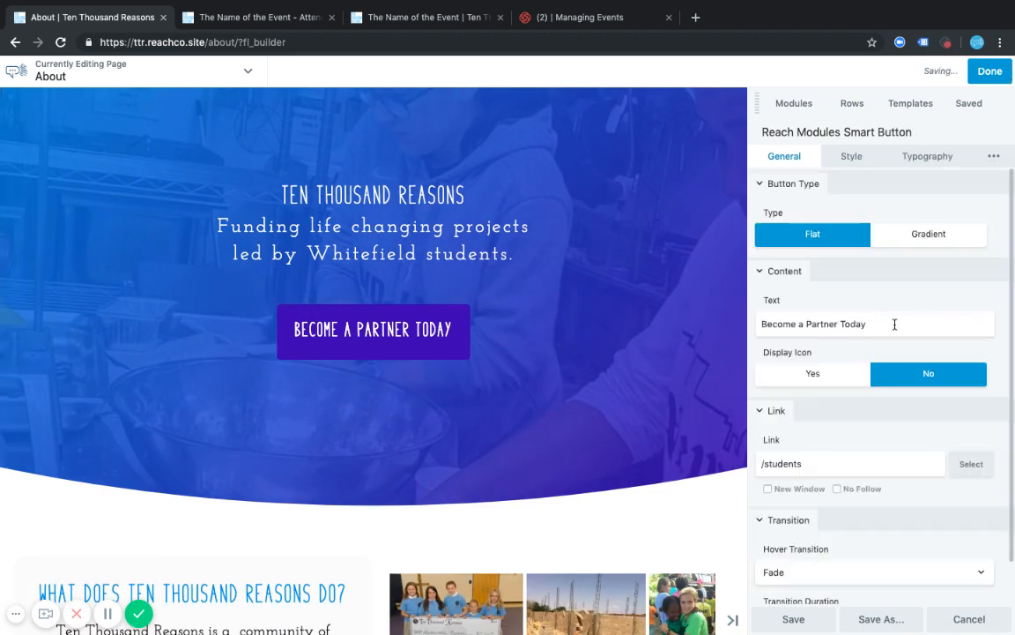
pyautogui.scroll(-1, 850, 308)
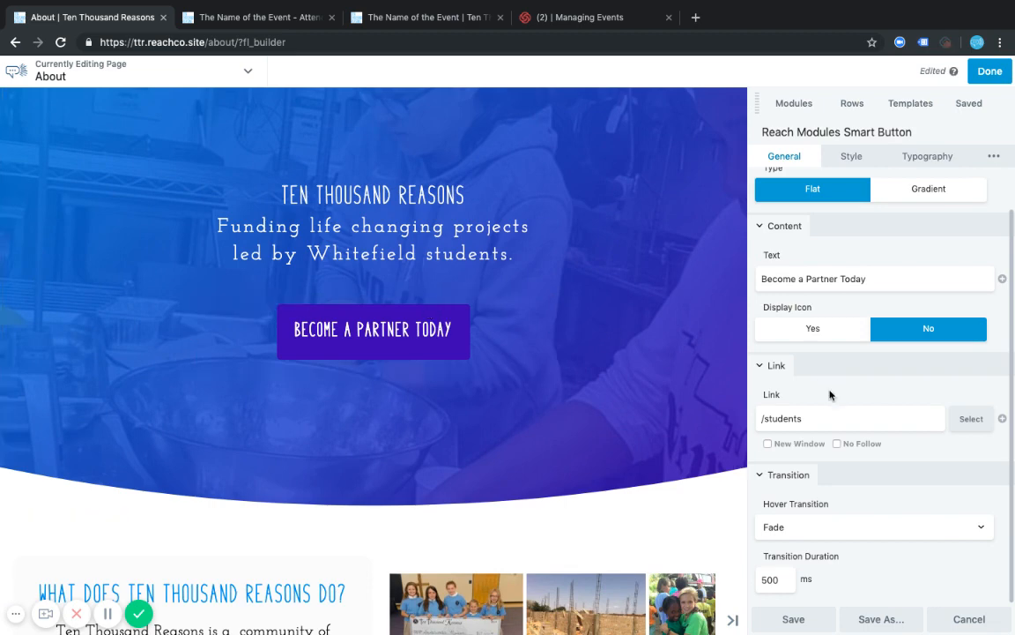
pyautogui.tripleClick(786, 421)
pyautogui.write('/partner')
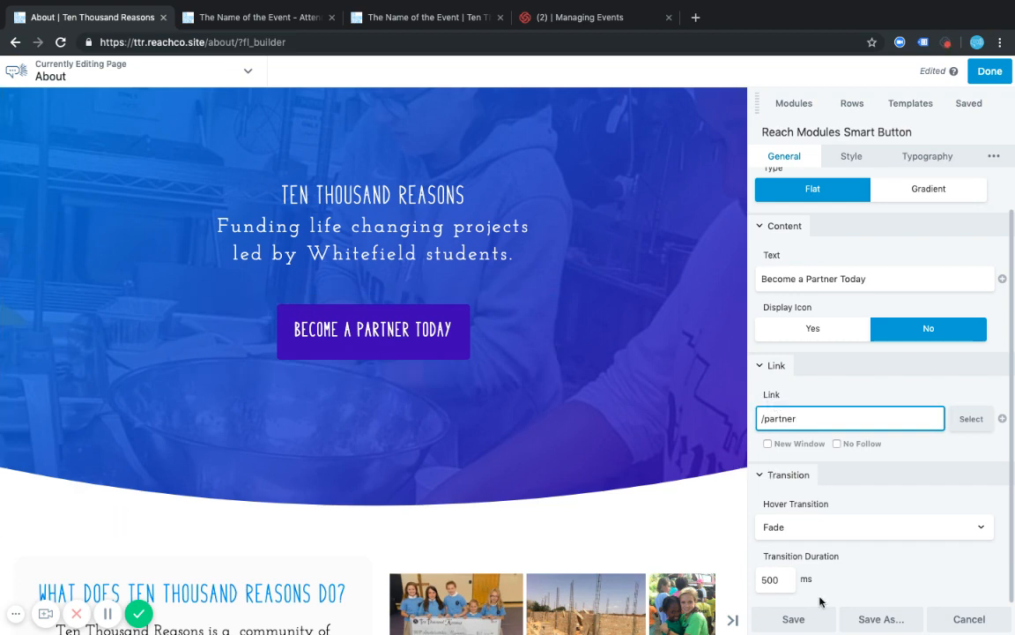
pyautogui.click(792, 620)
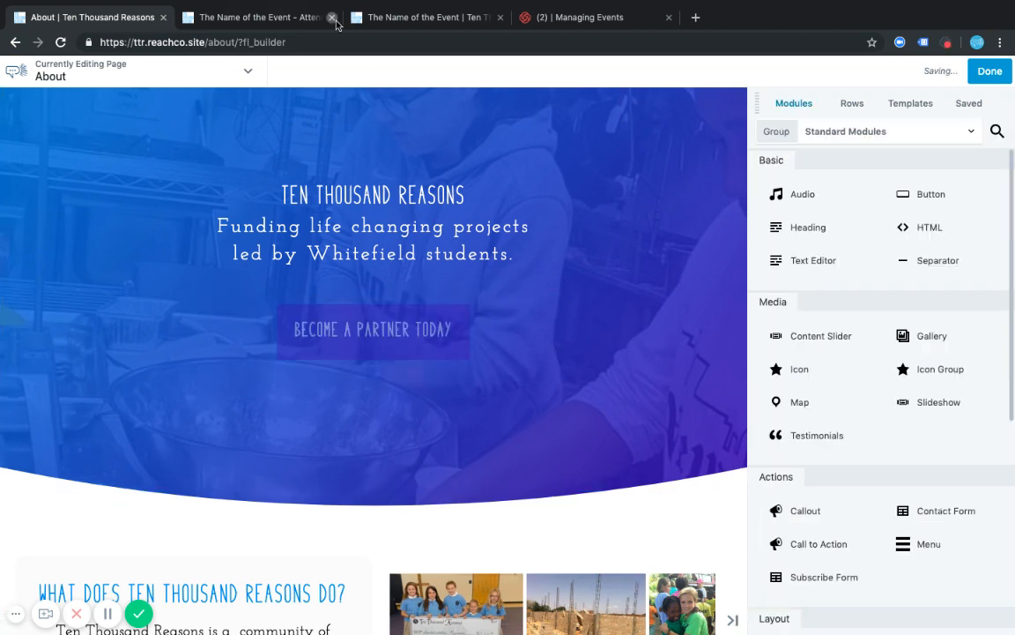
# Check the Partner With Us button on the open event page, and return to the About page editor
pyautogui.click(279, 18)
pyautogui.click(401, 19)
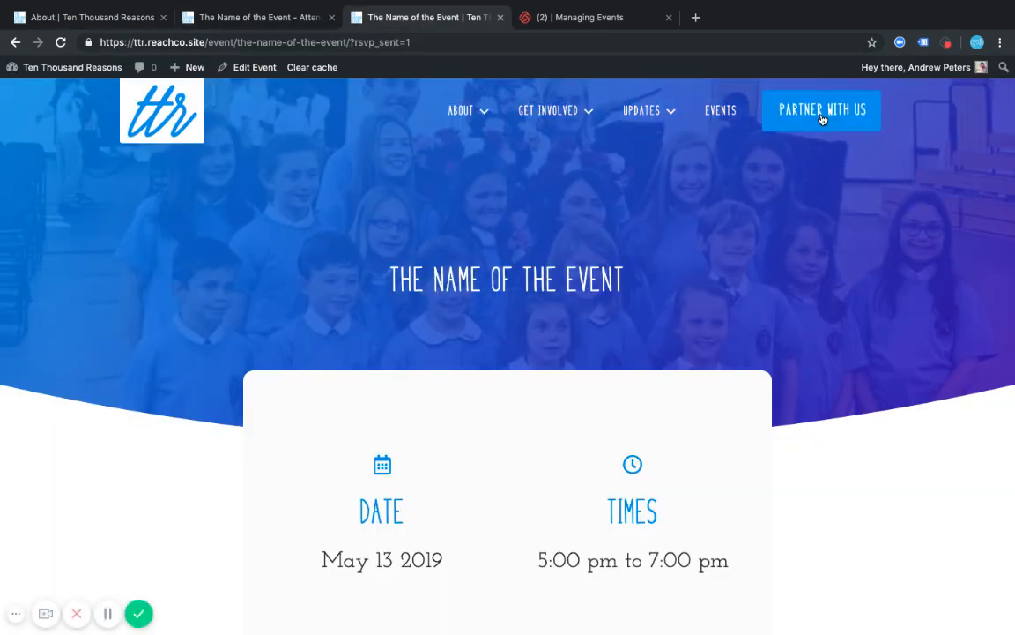
pyautogui.click(89, 18)
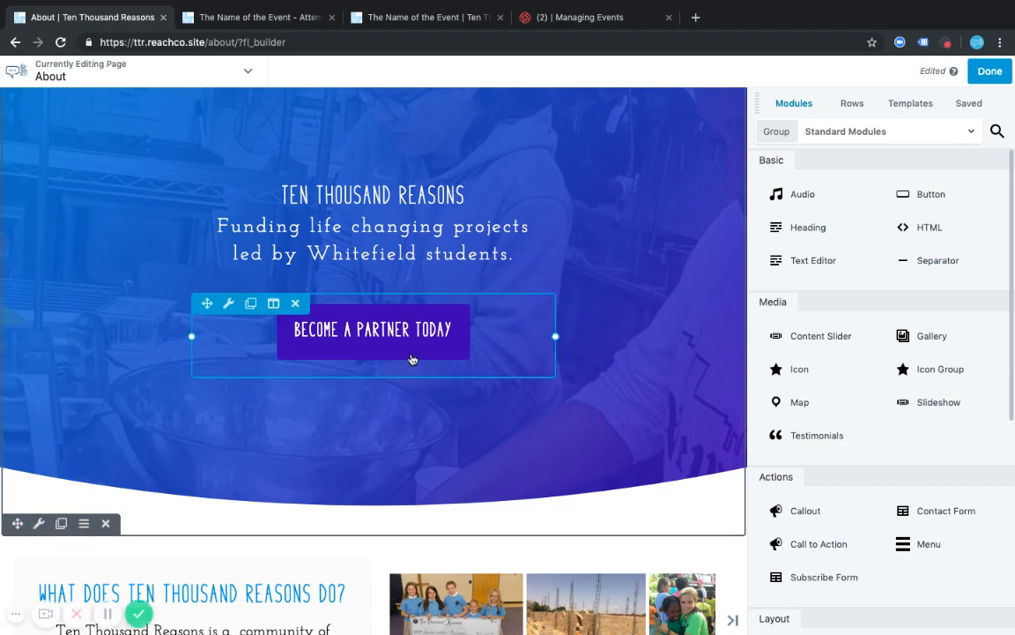
# Publish the About page changes and review the live page's banner, text and gallery
pyautogui.scroll(-1, 666, 410)
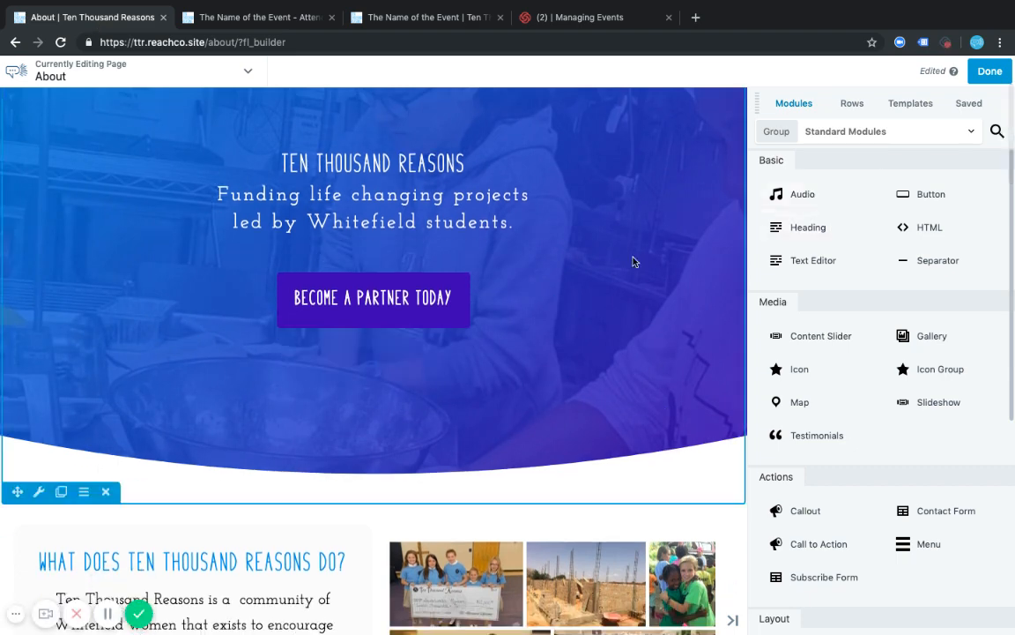
pyautogui.scroll(-5, 532, 371)
pyautogui.scroll(5, 508, 215)
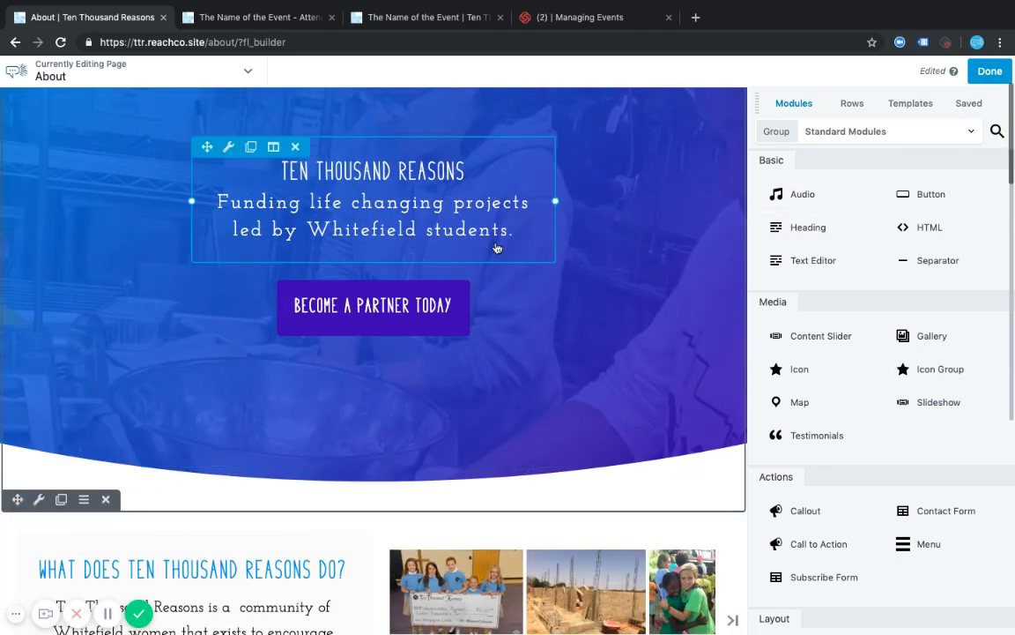
pyautogui.click(990, 71)
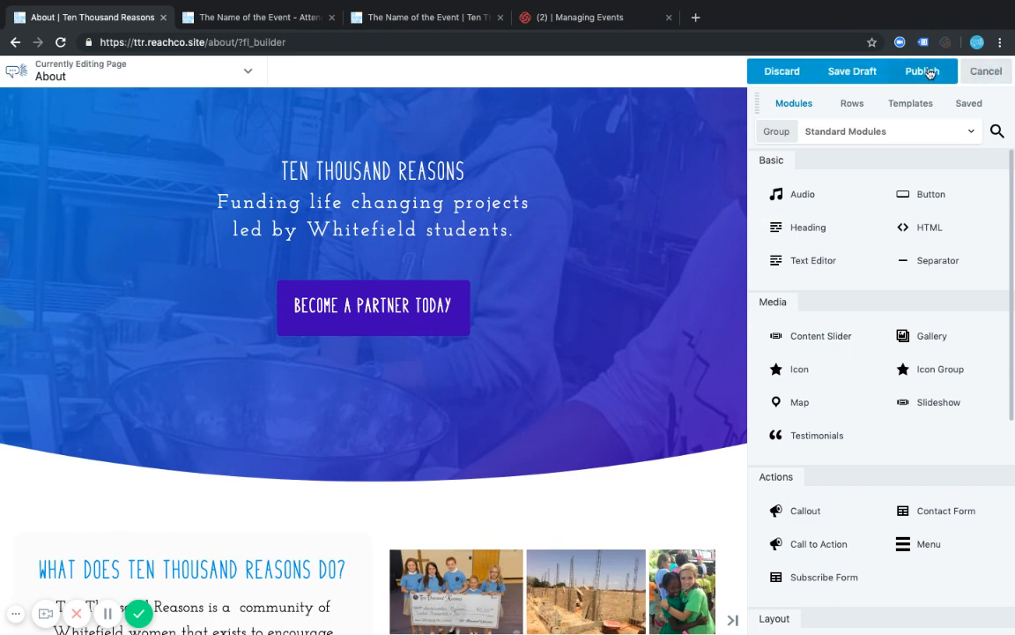
pyautogui.click(917, 71)
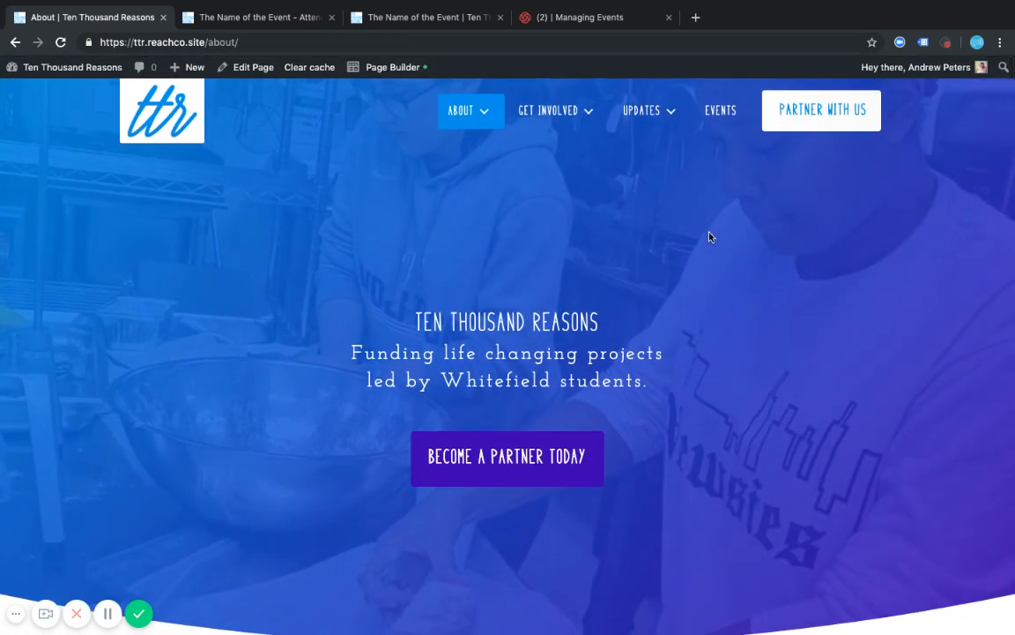
pyautogui.scroll(-2, 542, 351)
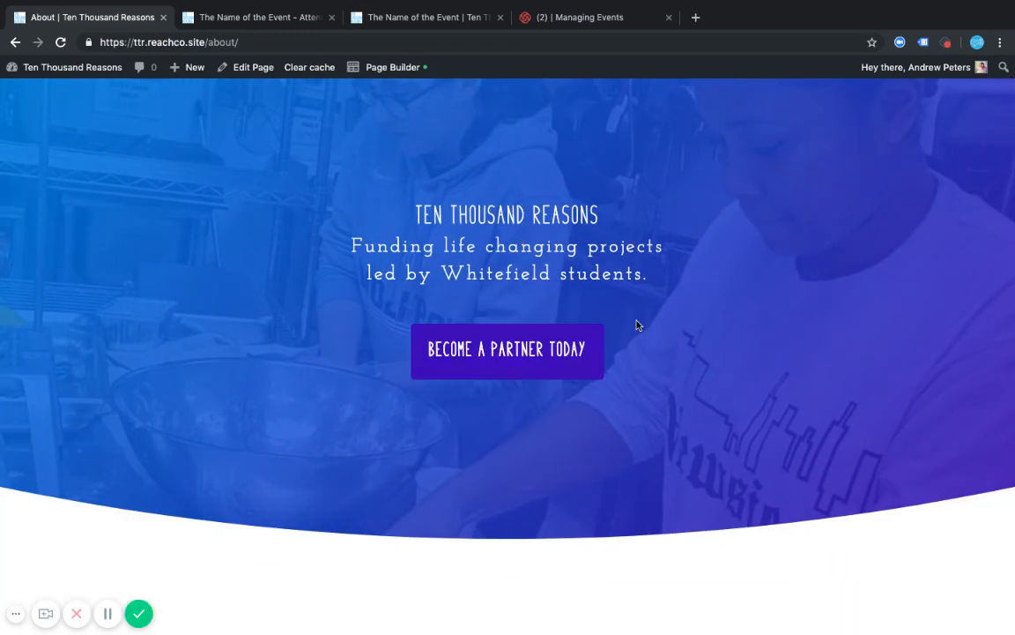
pyautogui.scroll(-5, 390, 365)
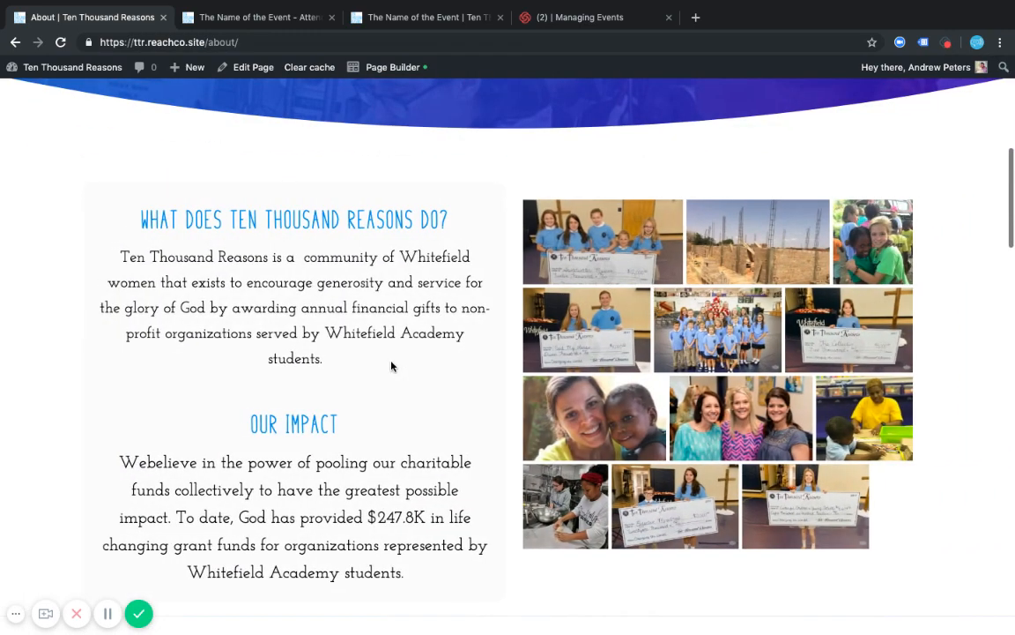
pyautogui.scroll(-1, 392, 365)
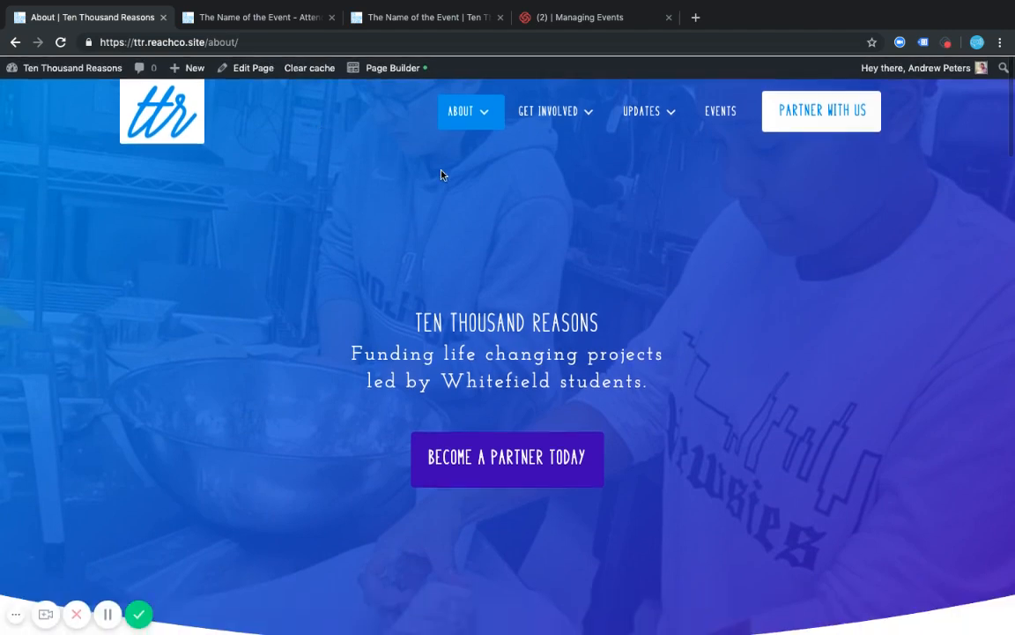
# Go to the site's home page, look over its tabbed section, and open the page in the Page Builder
pyautogui.click(165, 97)
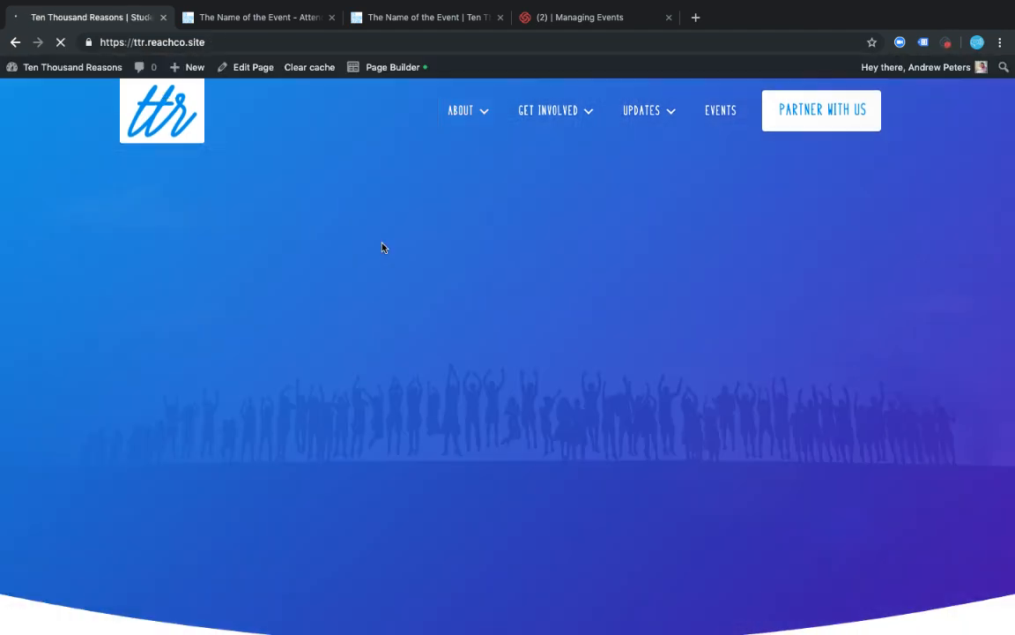
pyautogui.scroll(-6, 382, 248)
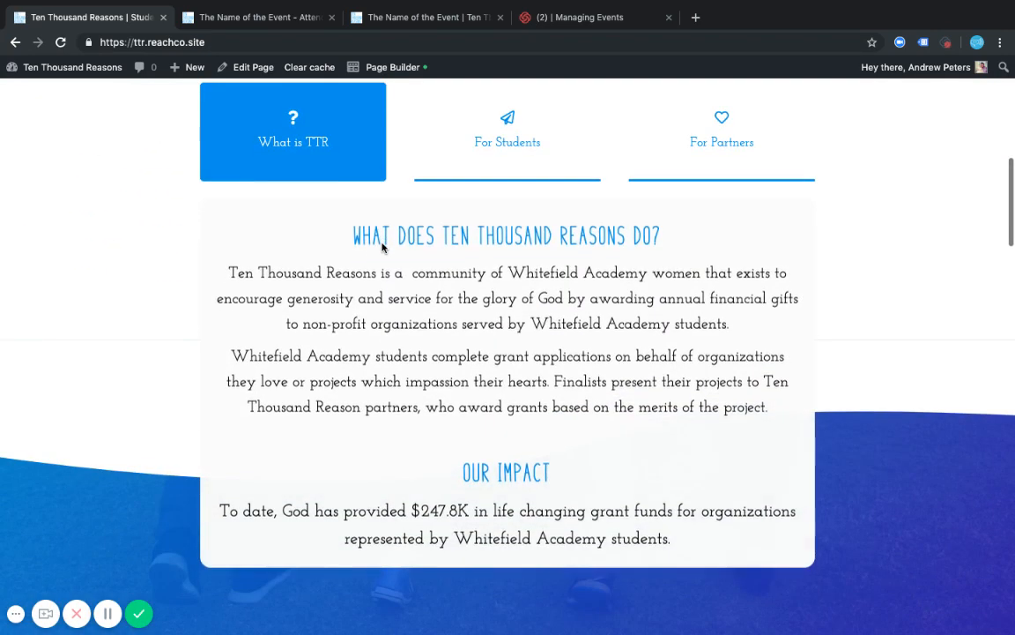
pyautogui.scroll(1, 442, 304)
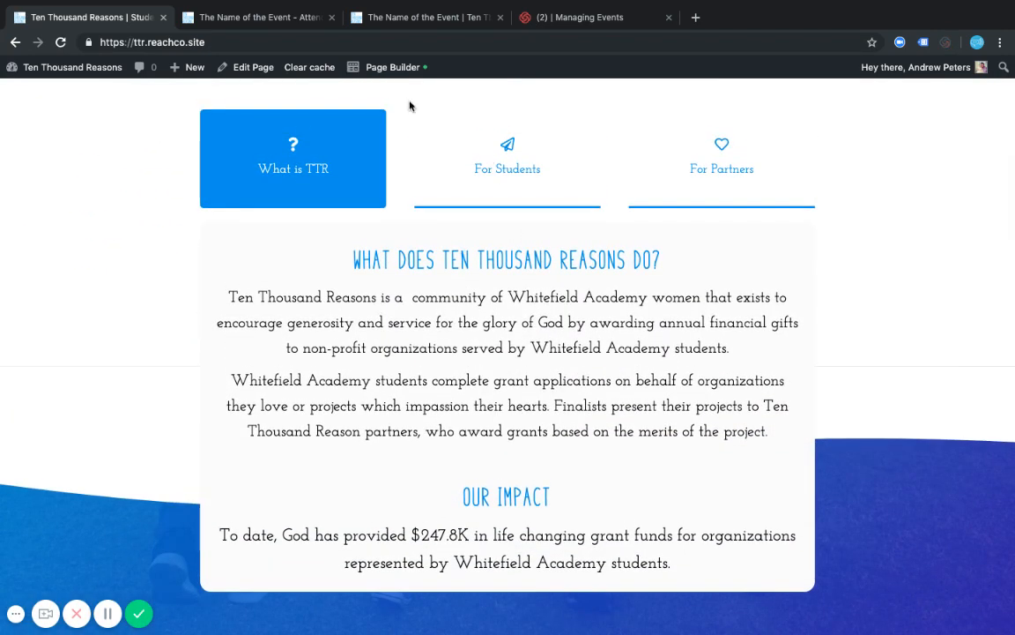
pyautogui.click(390, 67)
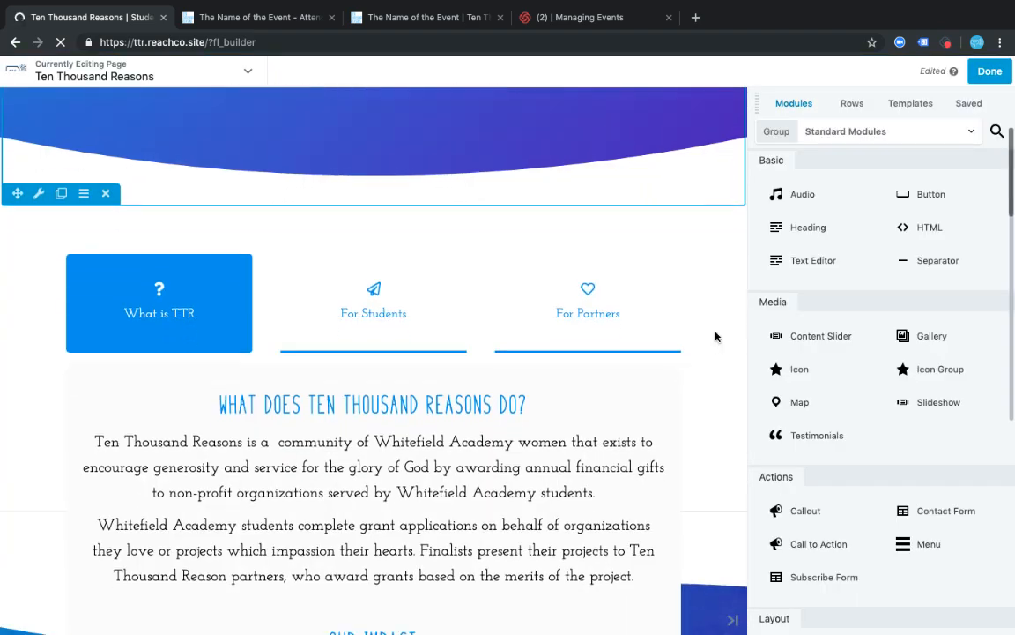
# Open the settings of the home page's tabs module with What is TTR, For Students and For Partners
pyautogui.scroll(-5, 385, 322)
pyautogui.scroll(3, 385, 276)
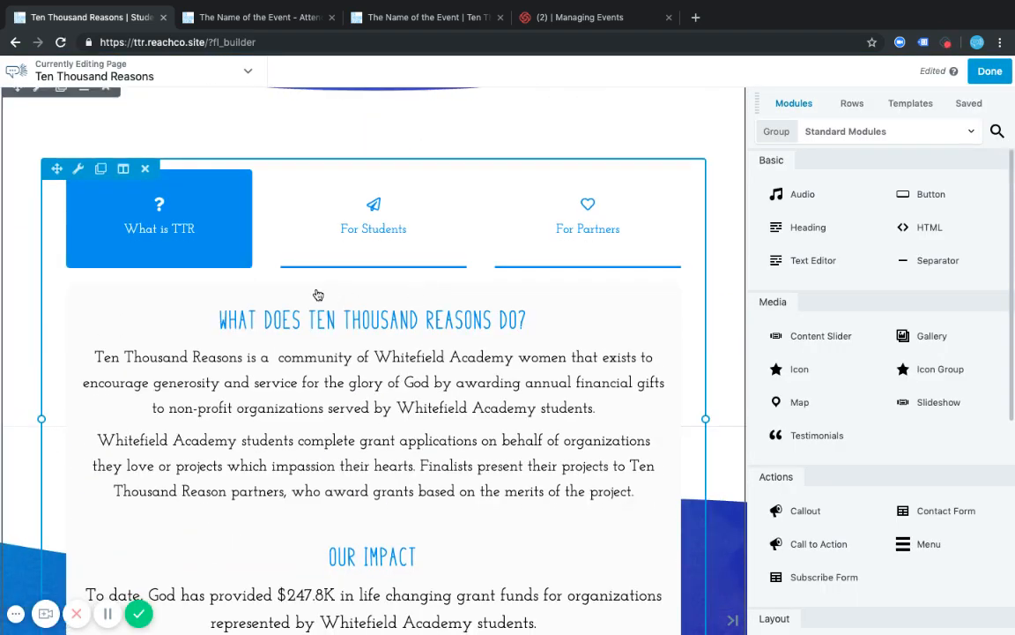
pyautogui.click(318, 294)
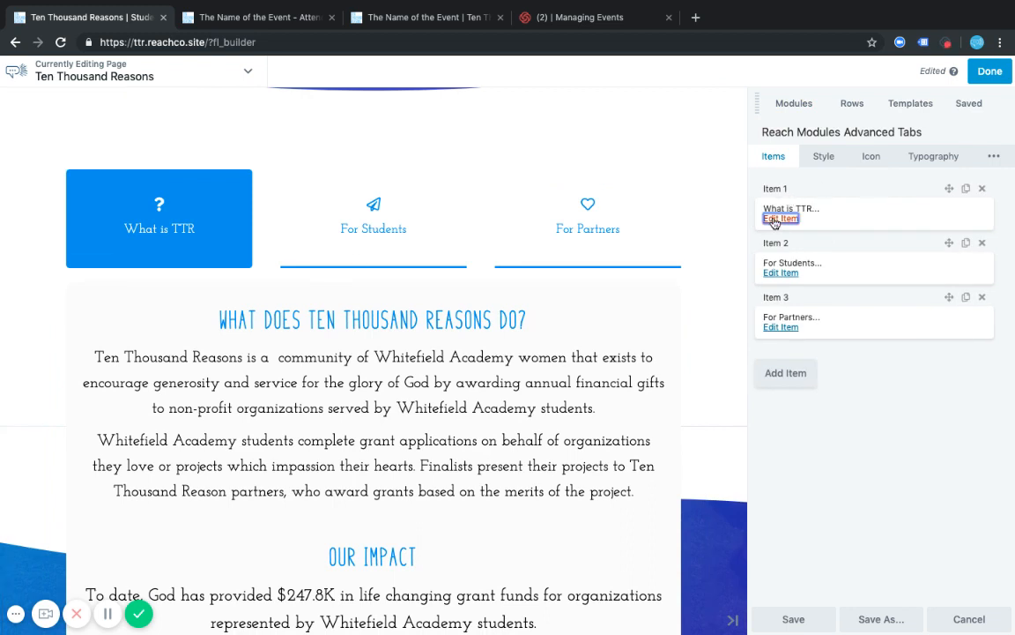
# Check which saved row the What is TTR tab uses, and open the saved TTR Info Row for editing
pyautogui.click(780, 219)
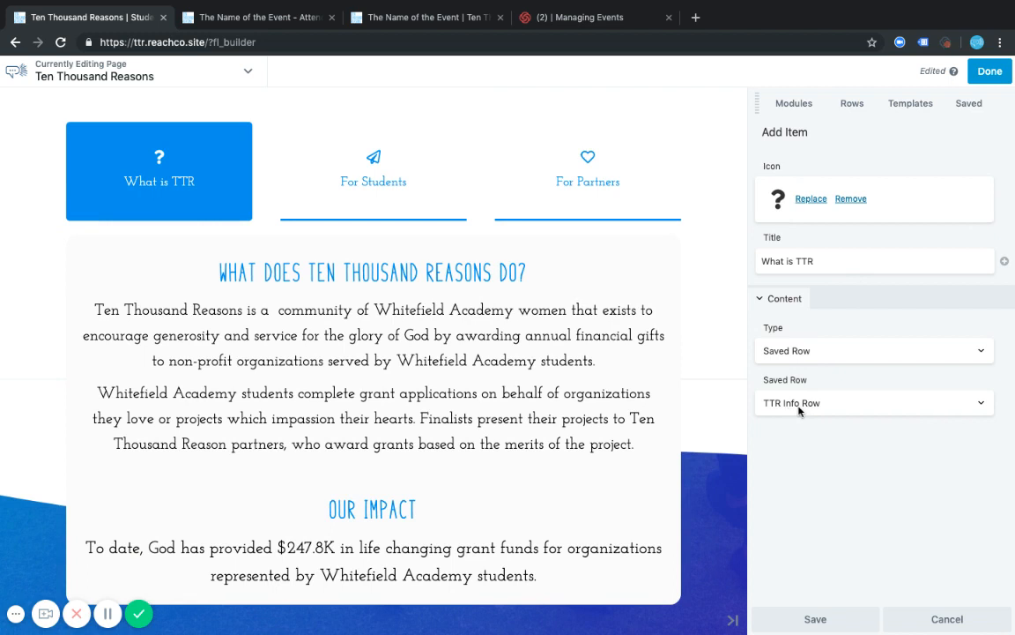
pyautogui.scroll(-2, 443, 298)
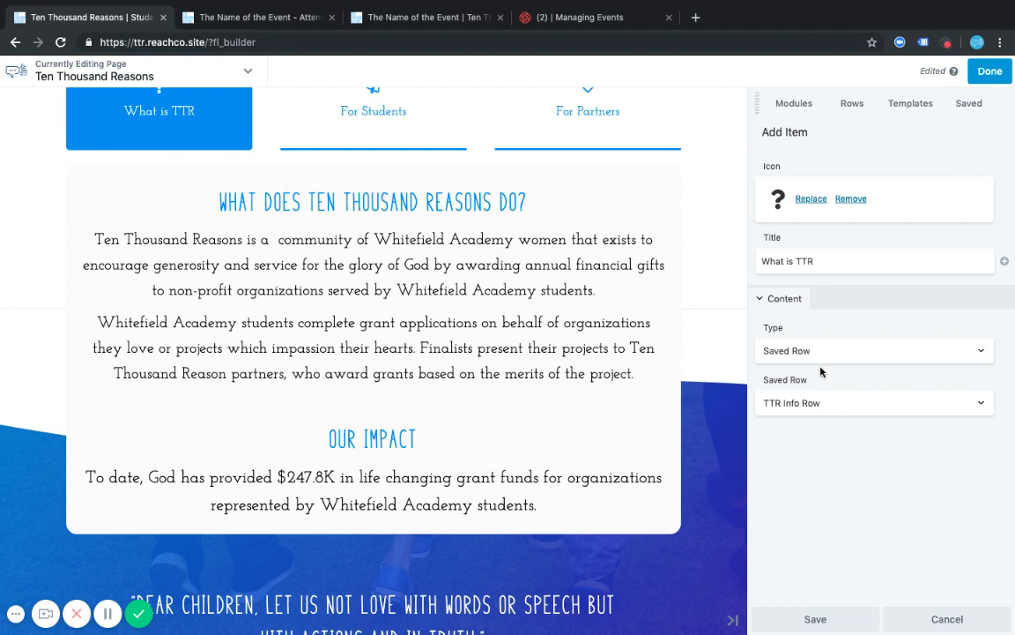
pyautogui.click(969, 104)
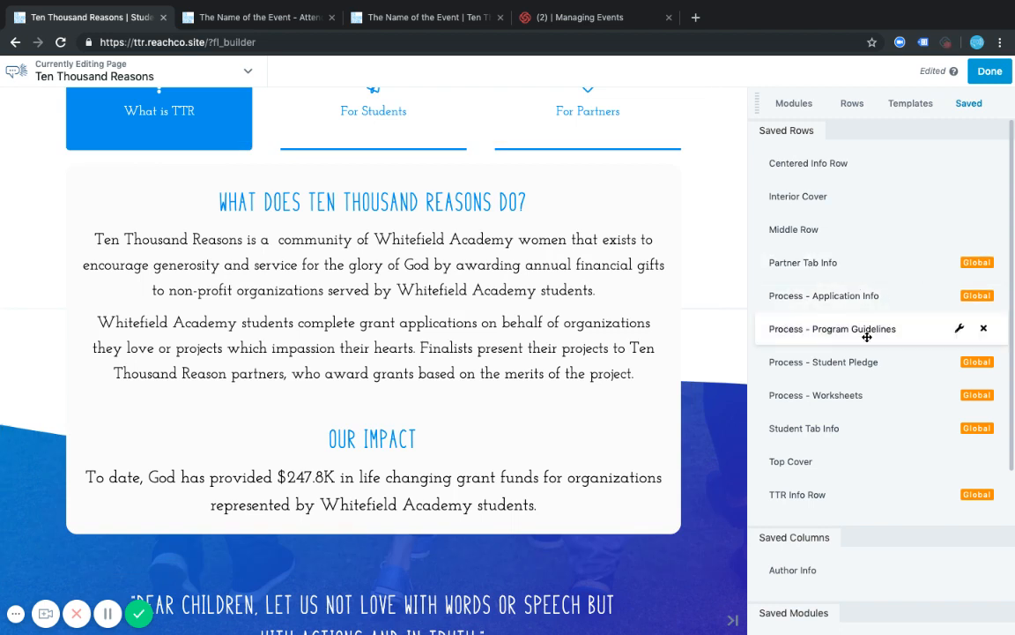
pyautogui.scroll(-1, 866, 335)
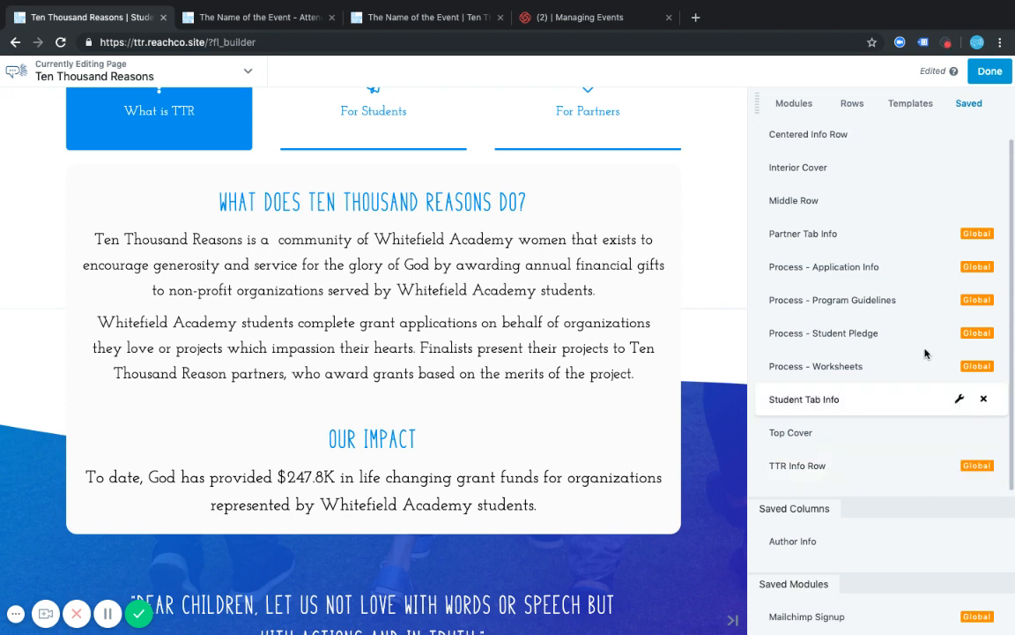
pyautogui.moveTo(949, 474)
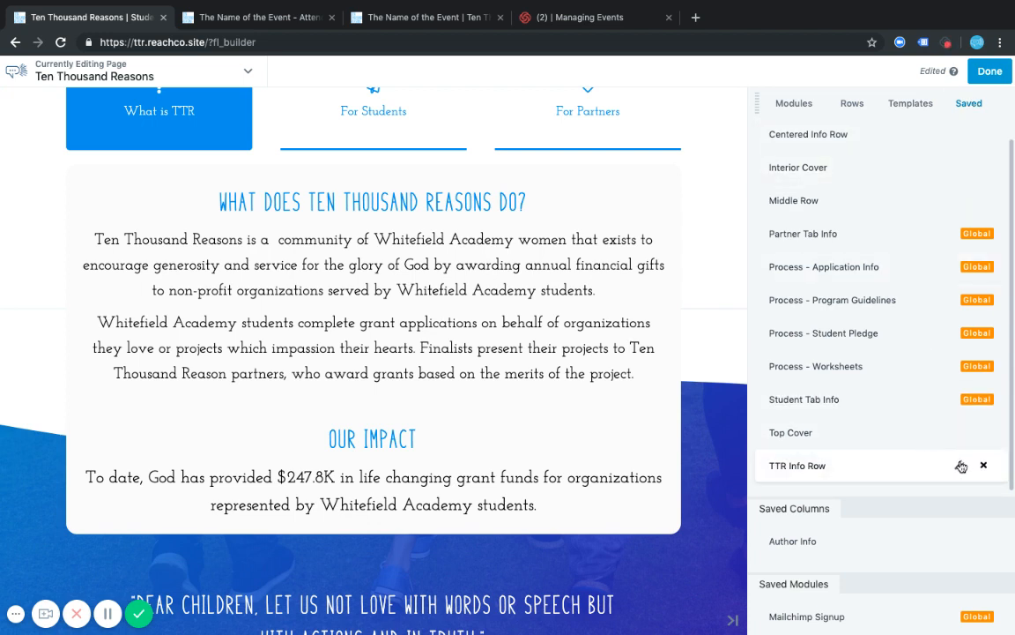
pyautogui.click(962, 466)
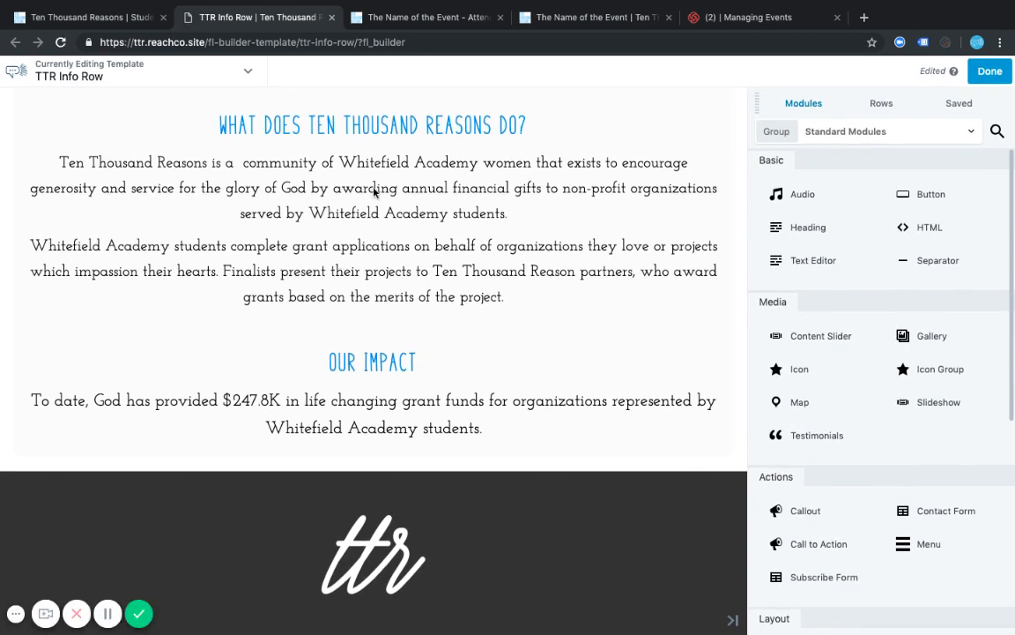
# Inspect the settings of the What Does Ten Thousand Reasons Do heading, and highlight the grant total shortcode in the Our Impact description
pyautogui.click(350, 130)
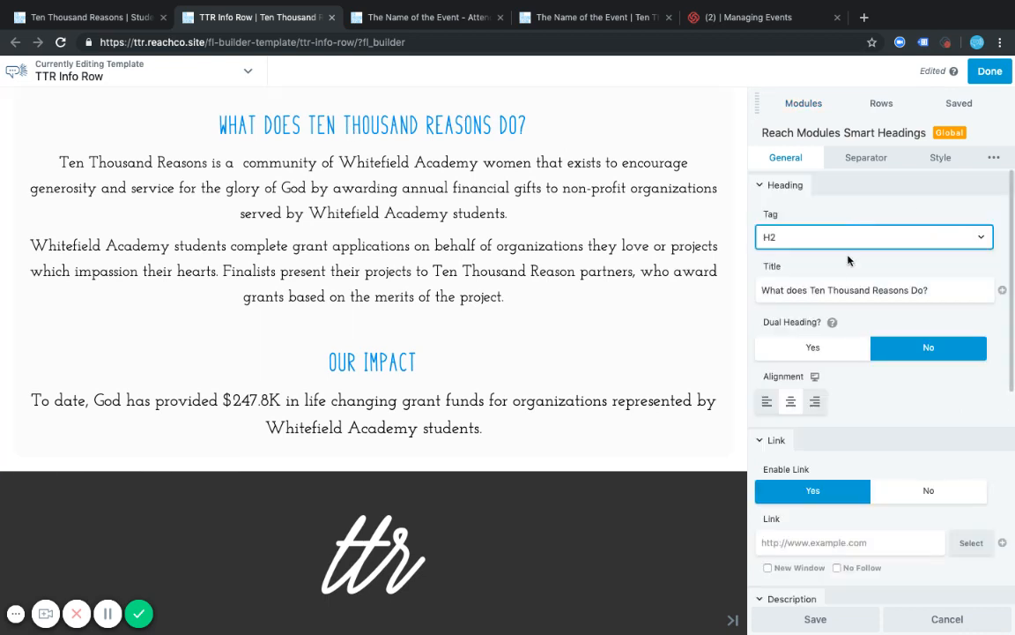
pyautogui.scroll(-6, 842, 307)
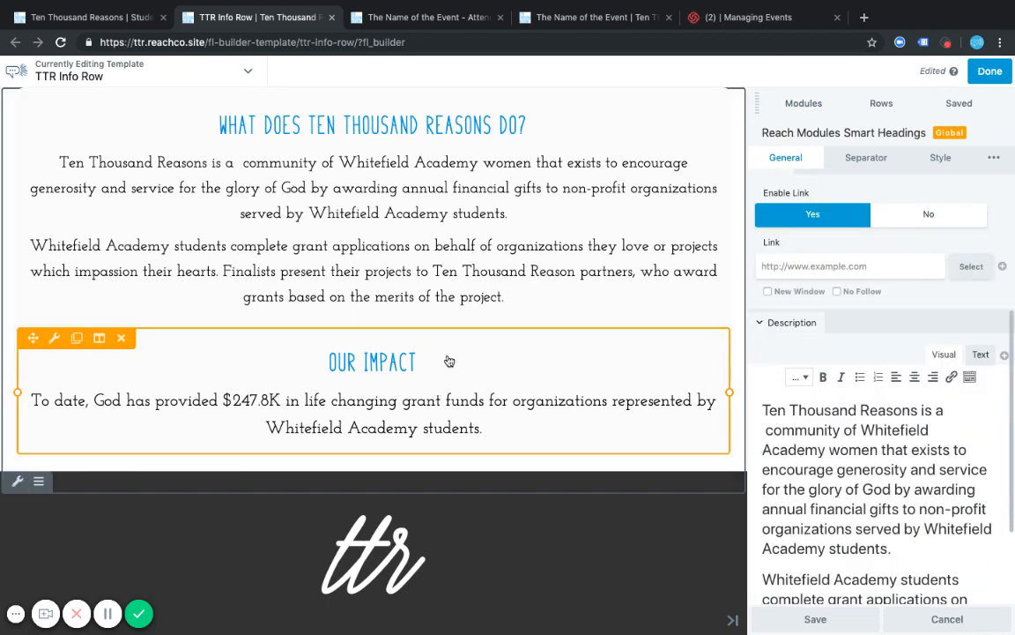
pyautogui.scroll(-2, 449, 358)
pyautogui.click(472, 261)
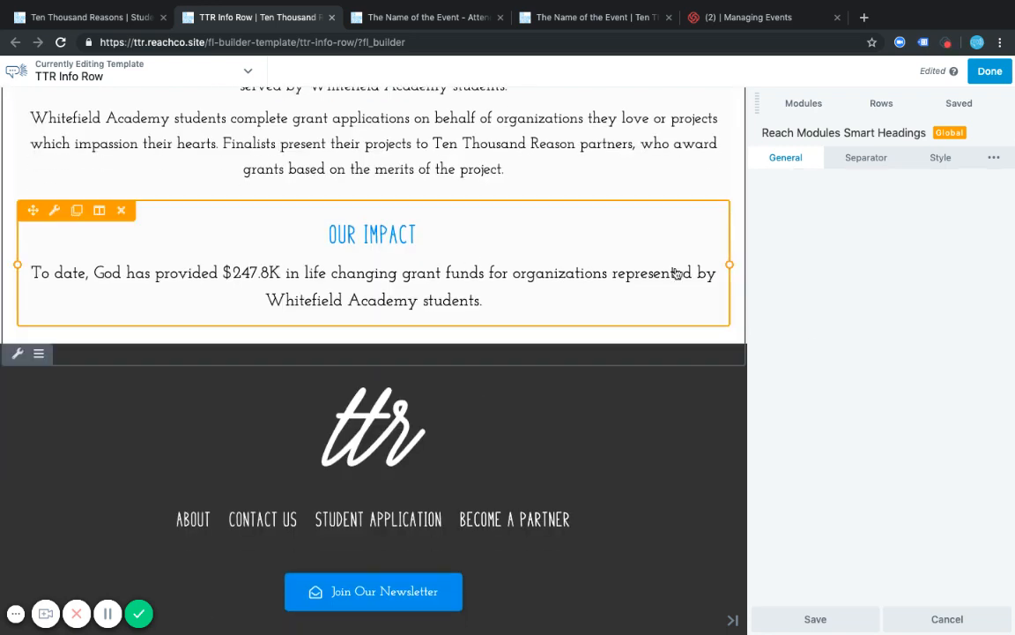
pyautogui.scroll(-1, 902, 441)
pyautogui.scroll(-5, 904, 441)
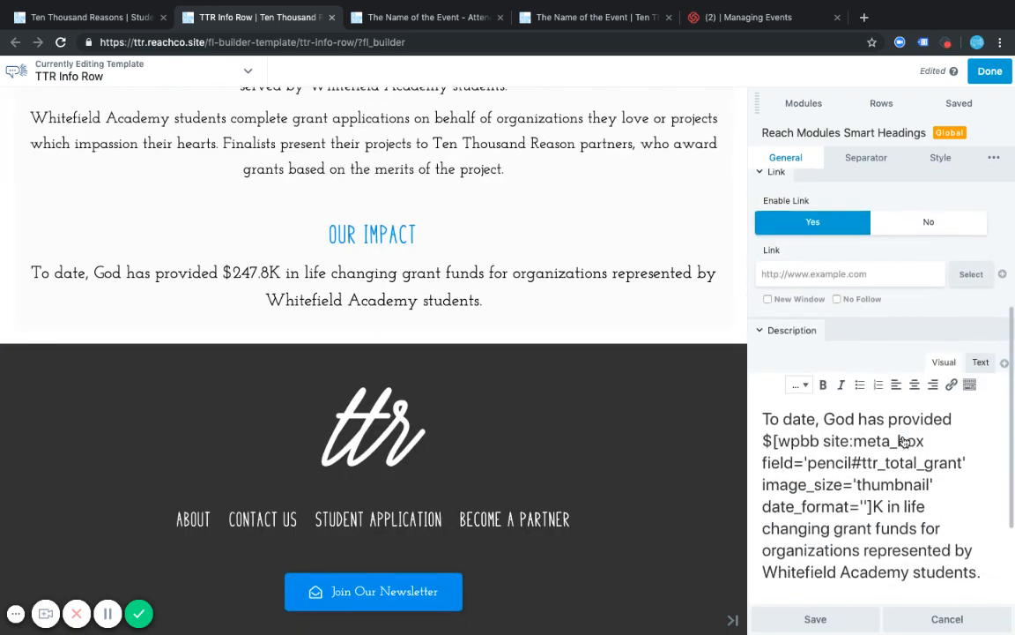
pyautogui.moveTo(879, 377); pyautogui.dragTo(767, 308)
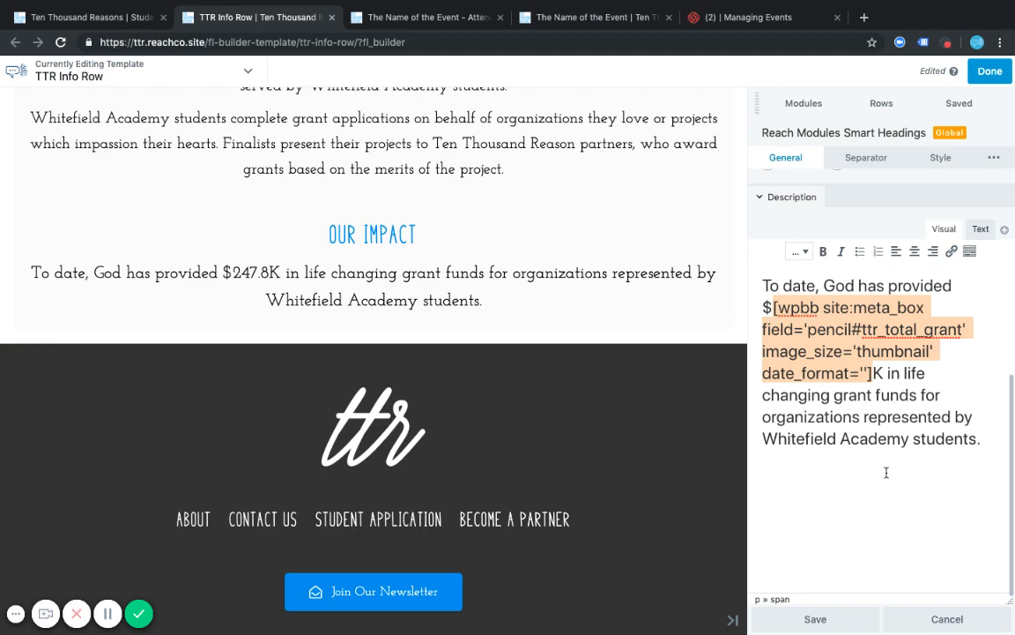
# Save the Our Impact heading module and publish the TTR Info Row template, returning to the home page editor
pyautogui.click(819, 620)
pyautogui.click(989, 71)
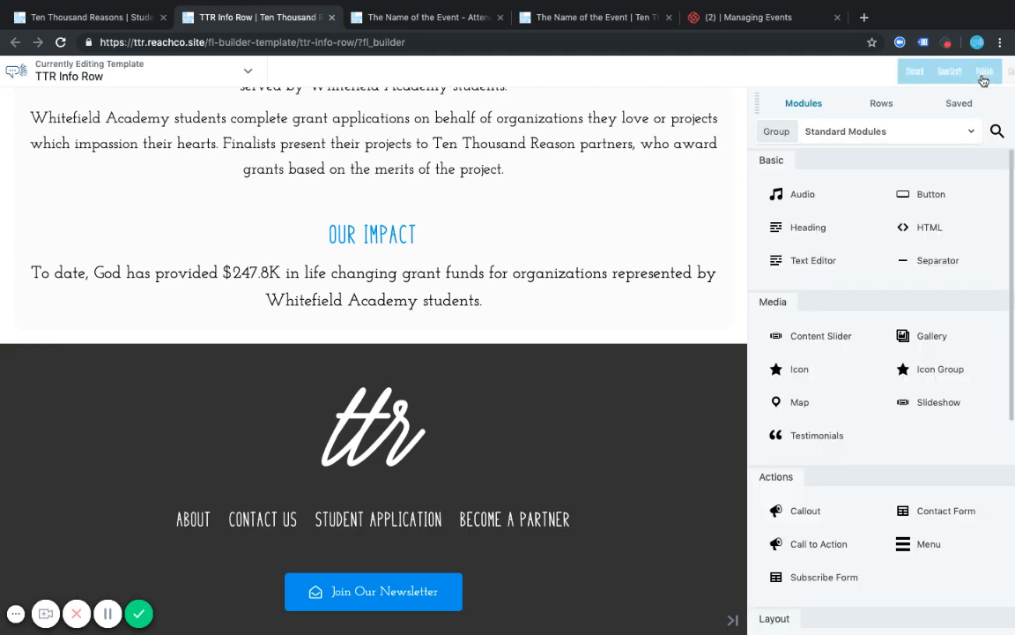
pyautogui.click(925, 70)
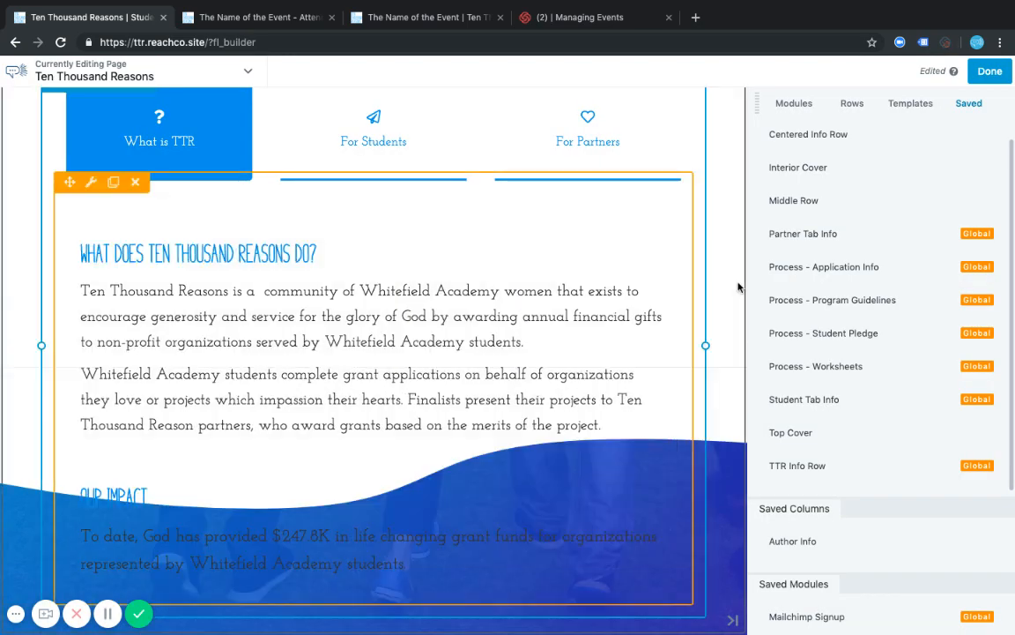
# Check the saved row assigned to the For Students tab, and look through the list of saved rows
pyautogui.click(386, 146)
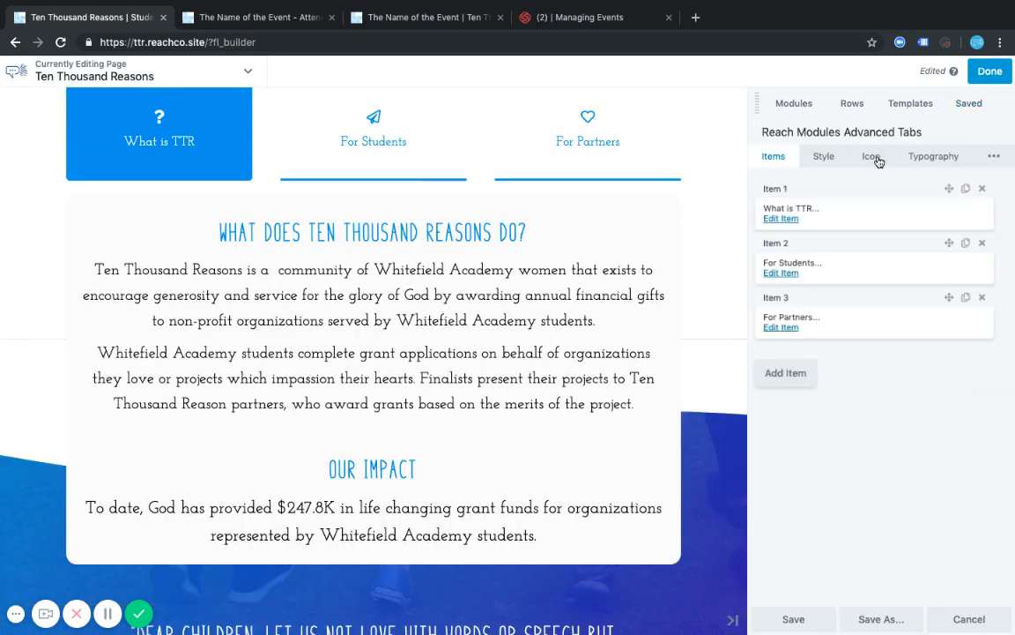
pyautogui.click(782, 272)
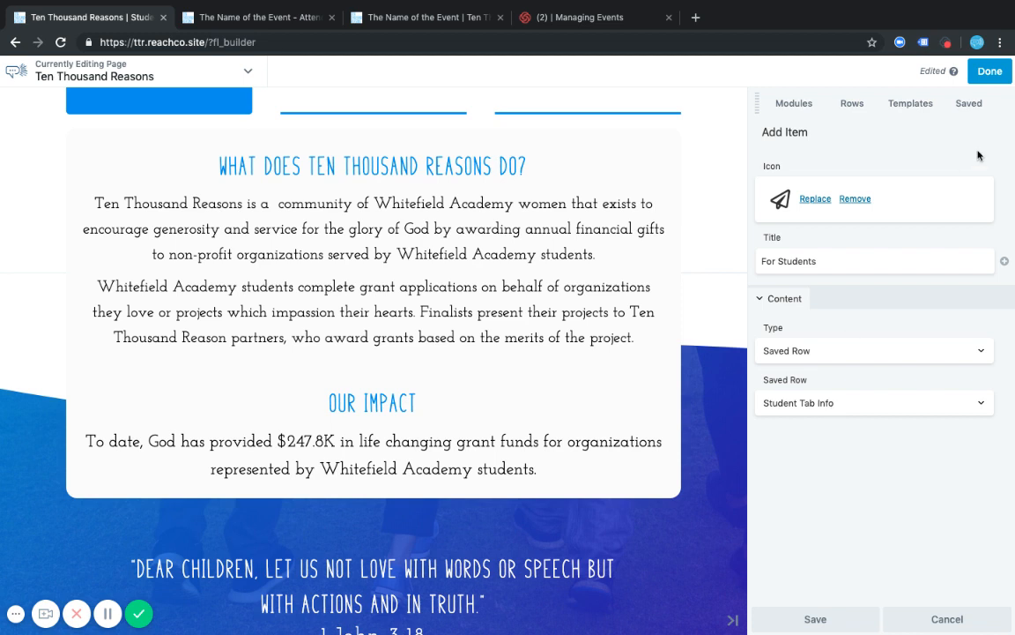
pyautogui.click(969, 103)
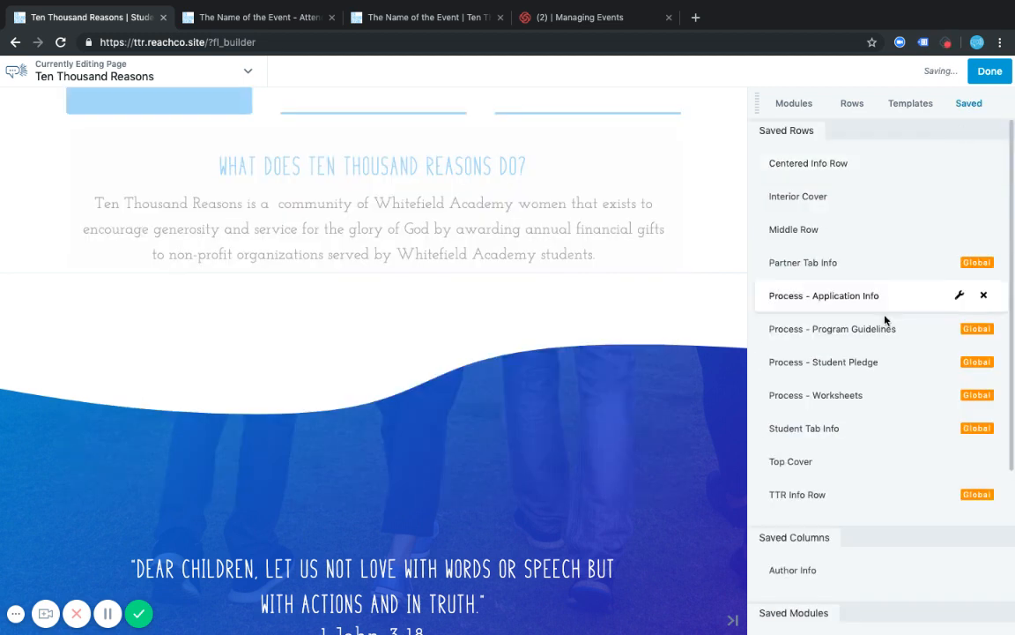
pyautogui.scroll(-2, 873, 352)
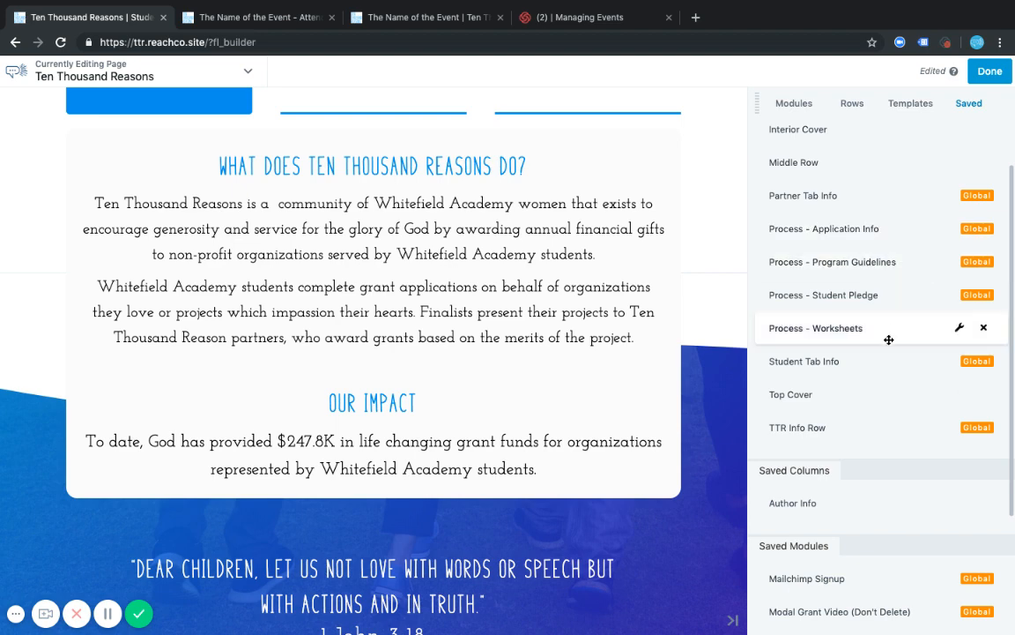
pyautogui.scroll(2, 348, 208)
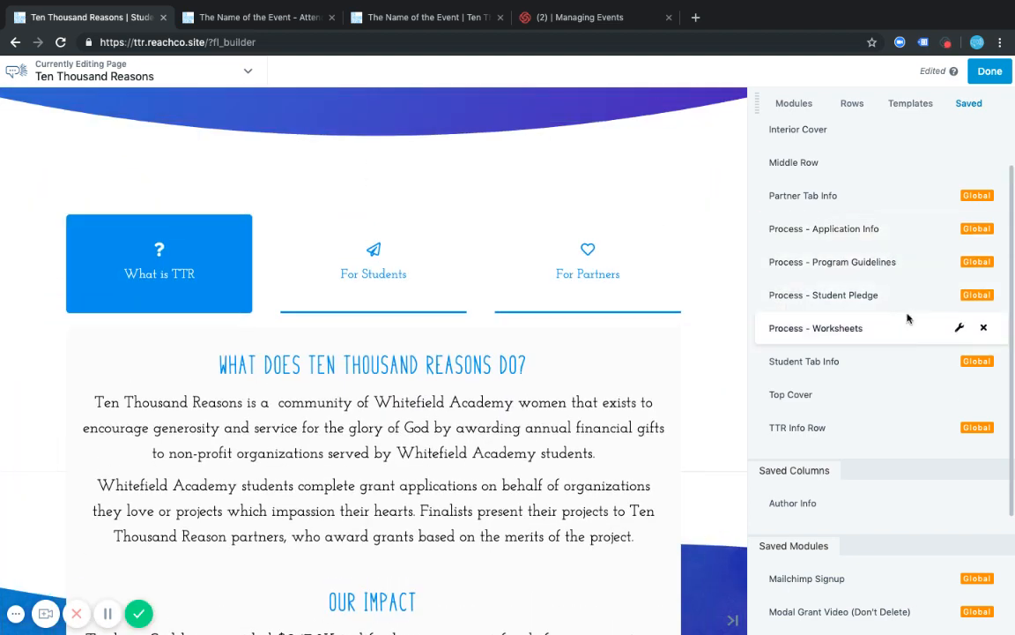
# Publish the home page changes and review the live page from its tabs and stories section back up to the banner
pyautogui.click(988, 71)
pyautogui.click(935, 71)
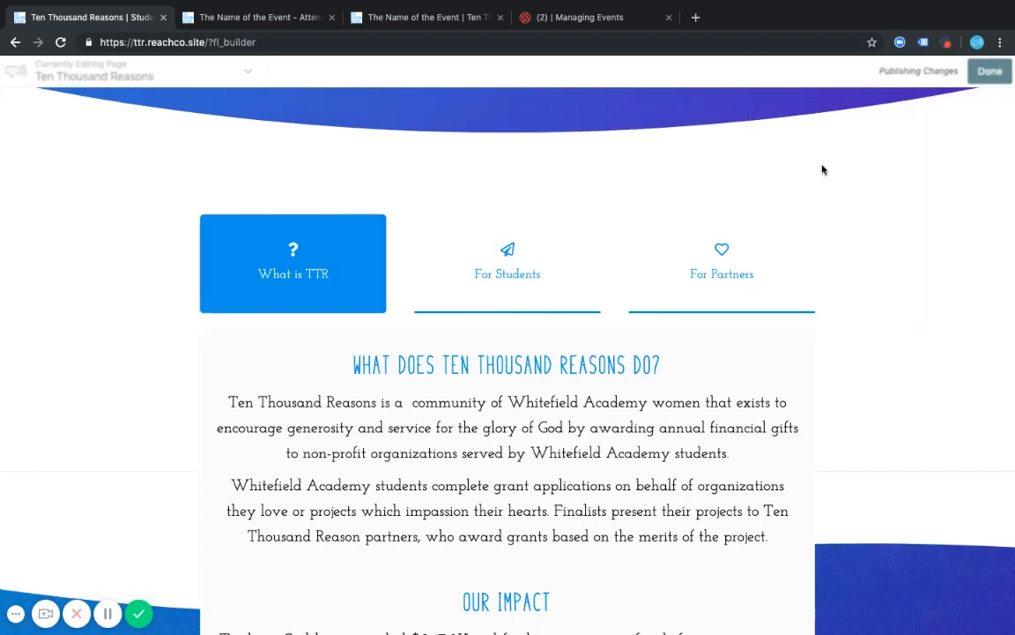
pyautogui.scroll(-10, 775, 282)
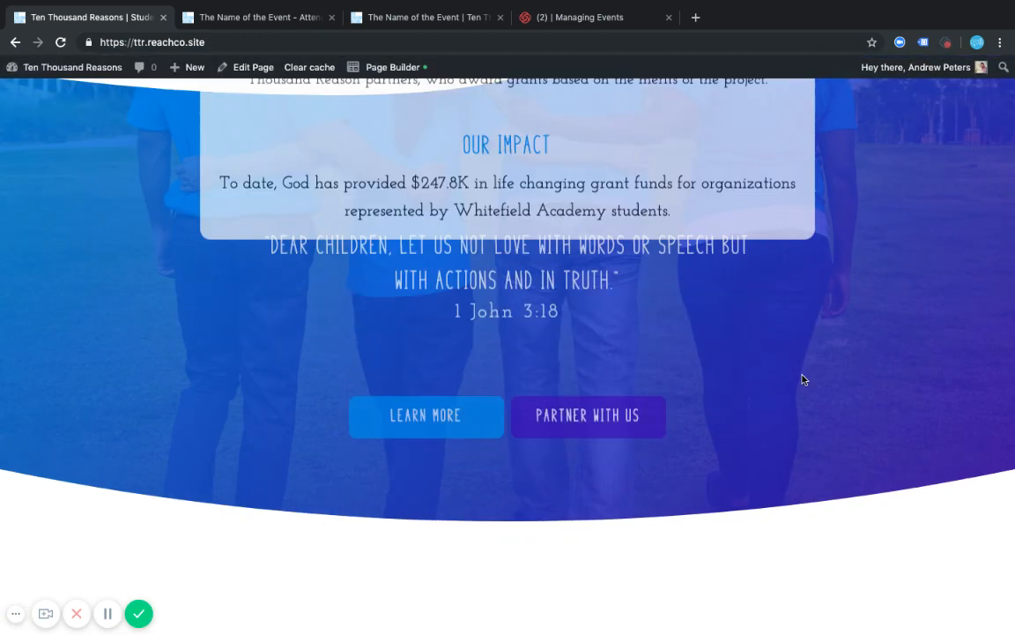
pyautogui.scroll(-2, 802, 379)
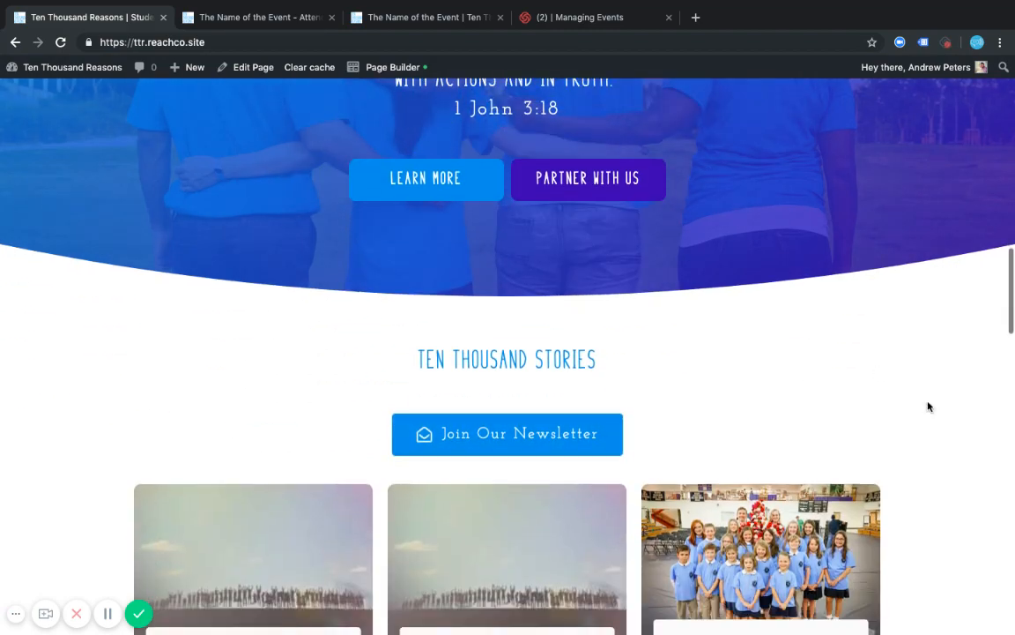
pyautogui.scroll(3, 904, 410)
pyautogui.scroll(10, 904, 410)
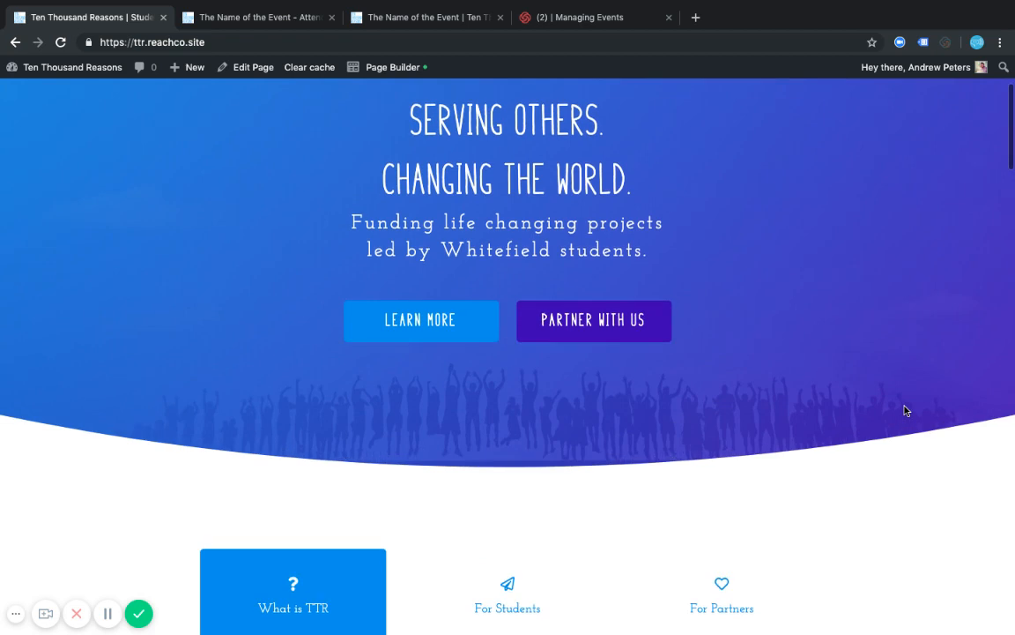
pyautogui.scroll(3, 904, 409)
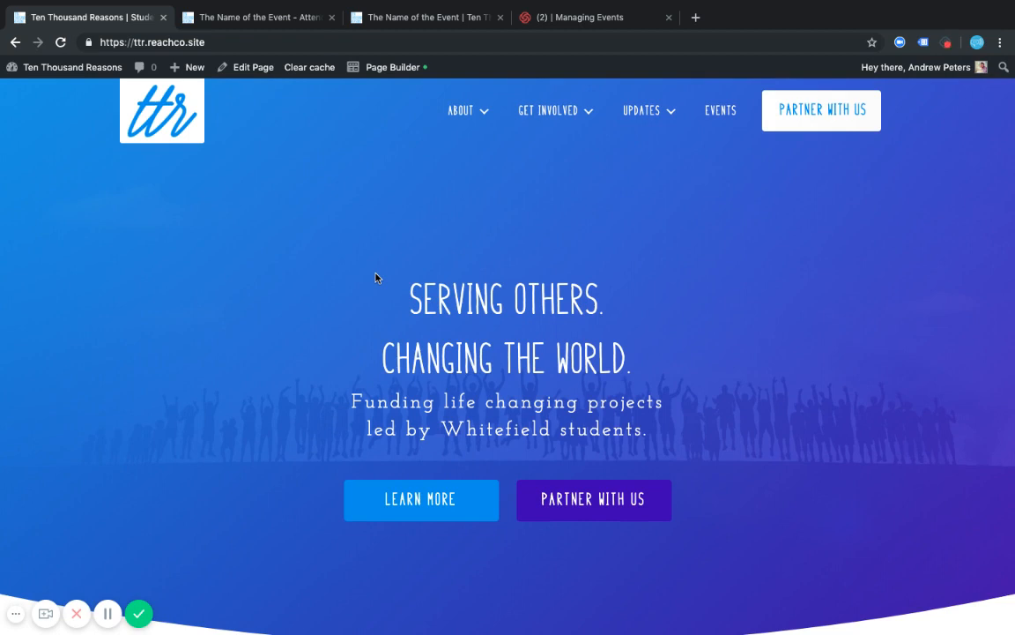
pyautogui.moveTo(179, 68)
pyautogui.scroll(-1, 283, 338)
pyautogui.scroll(-1, 283, 338)
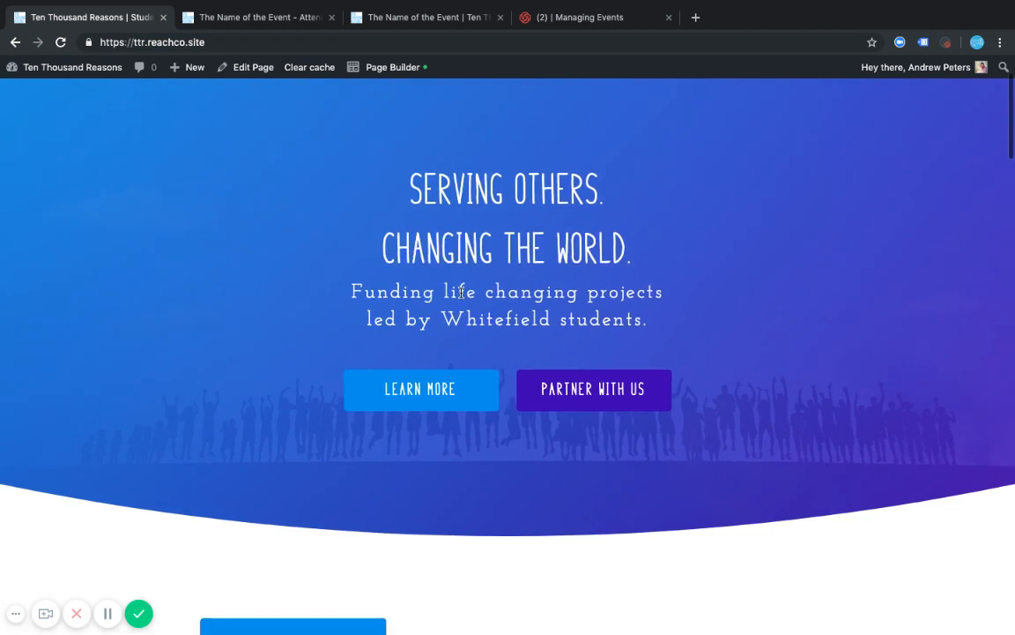
pyautogui.scroll(-1, 304, 281)
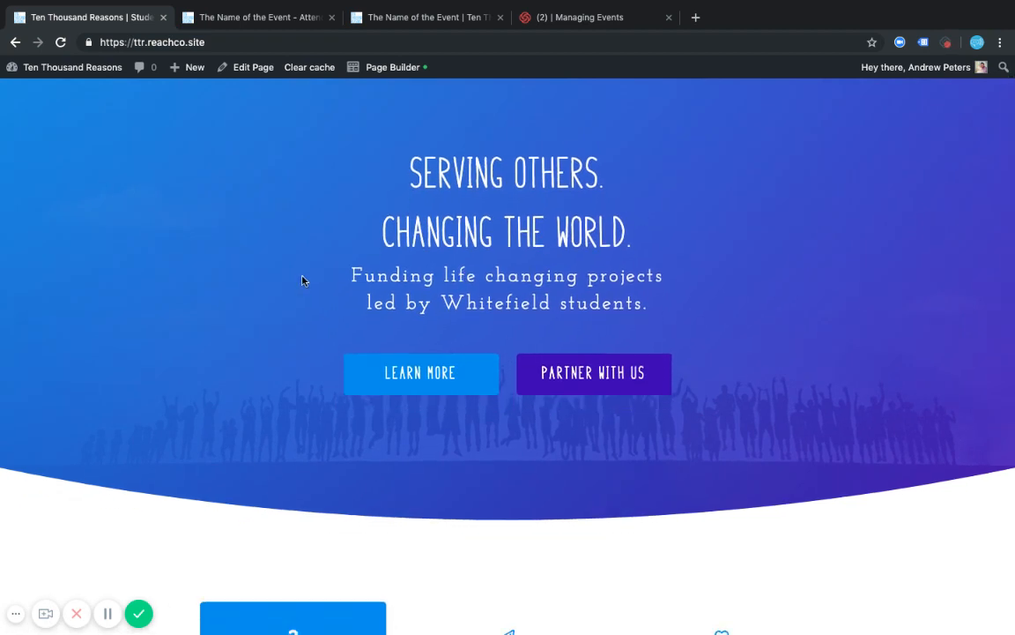
pyautogui.scroll(-1, 302, 281)
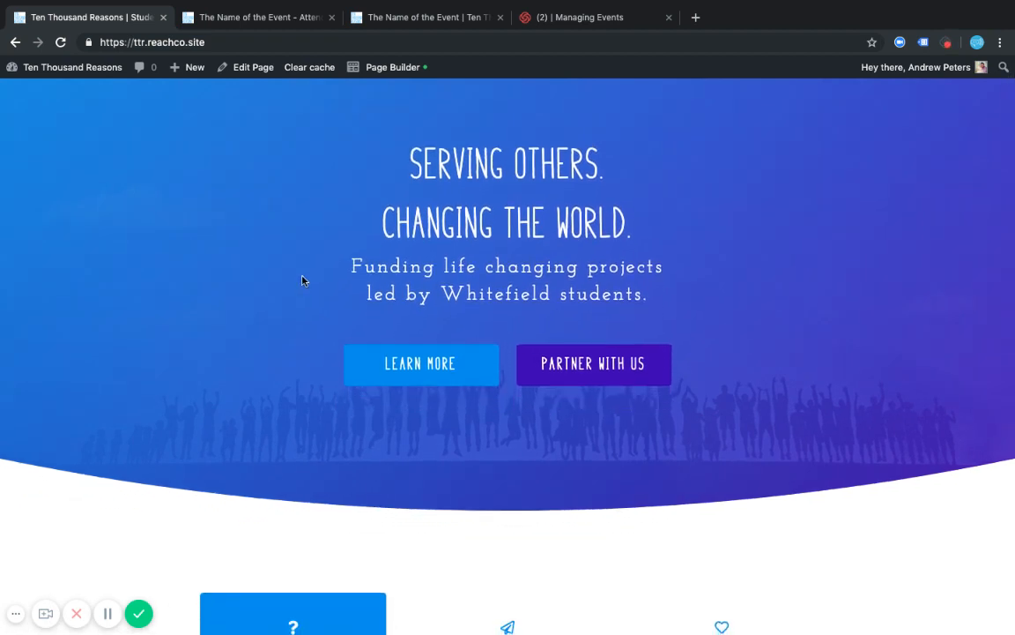
pyautogui.scroll(1, 306, 287)
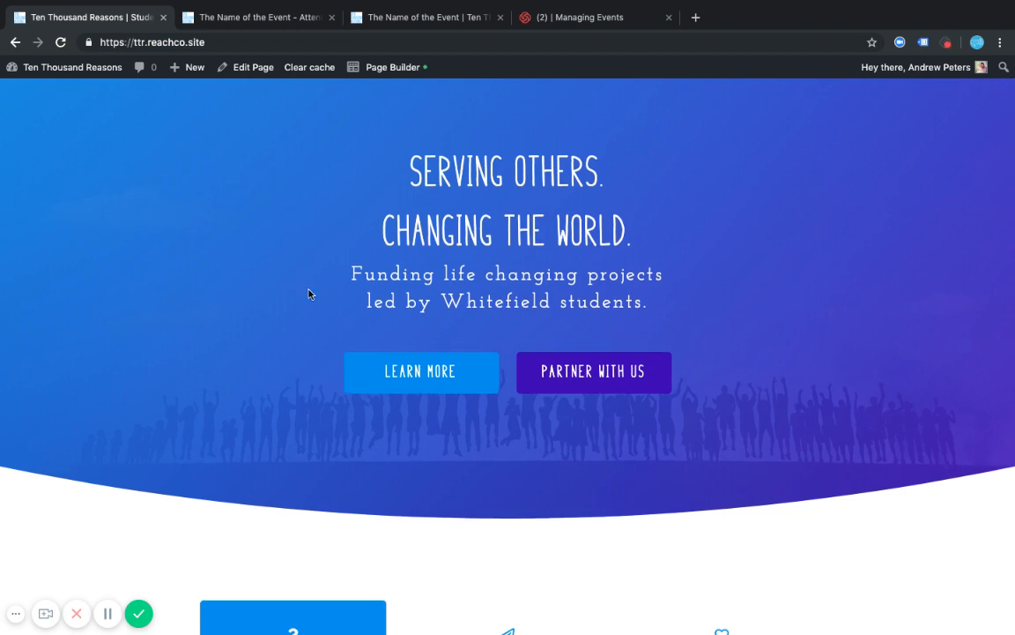
pyautogui.scroll(5, 309, 293)
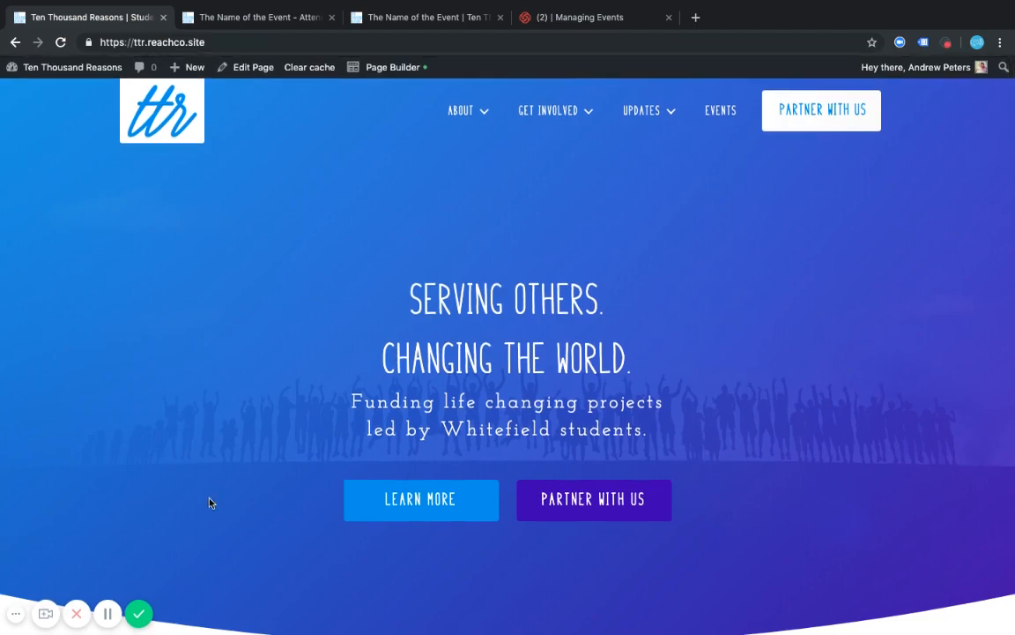